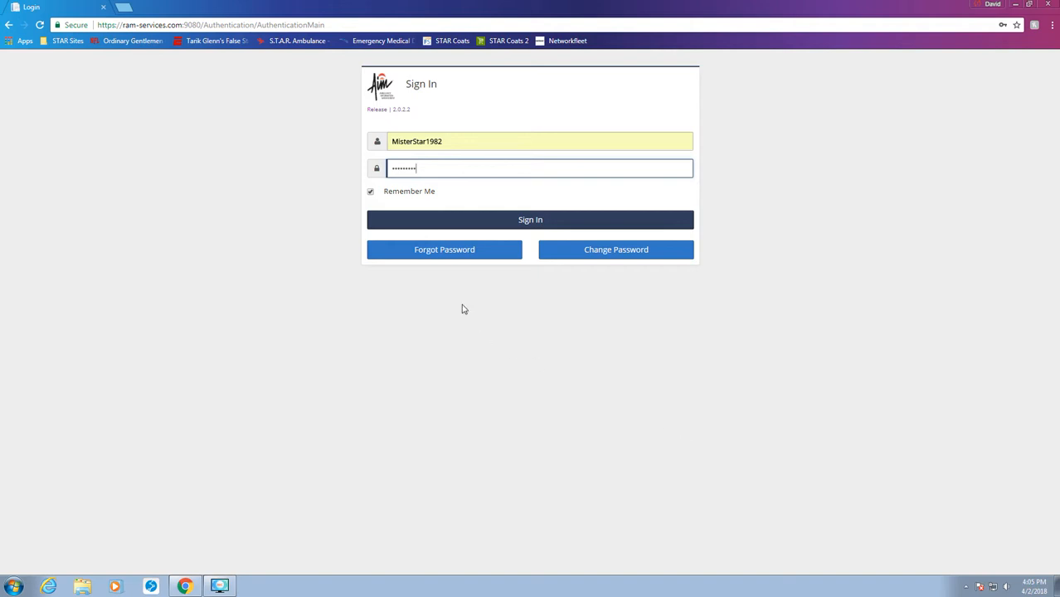
# Sign in and open the Patient Care Search form from the Patient Care Portal.
pyautogui.click(501, 226)
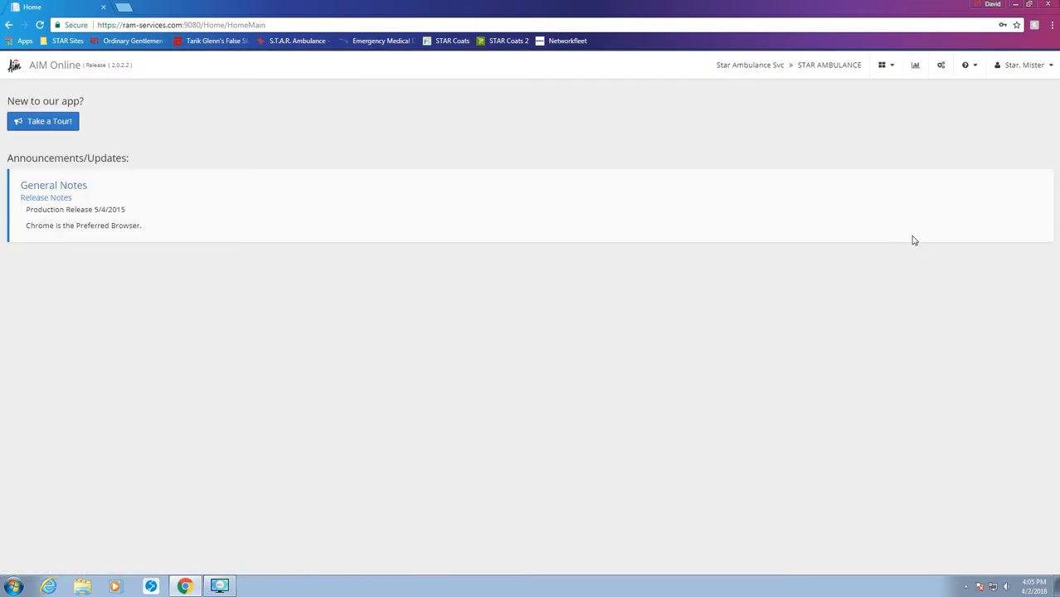
pyautogui.click(890, 73)
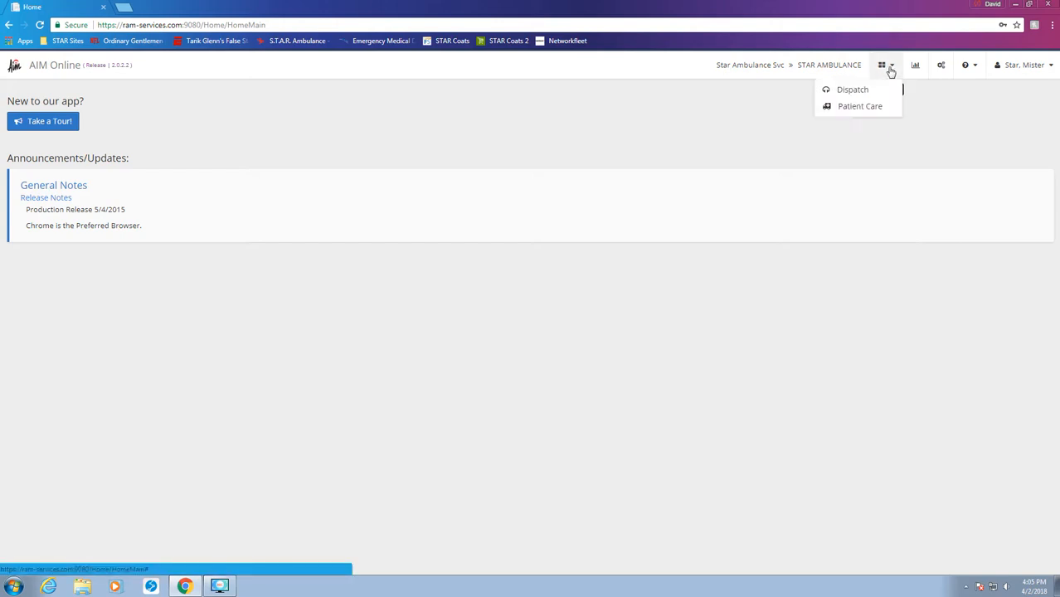
pyautogui.click(867, 112)
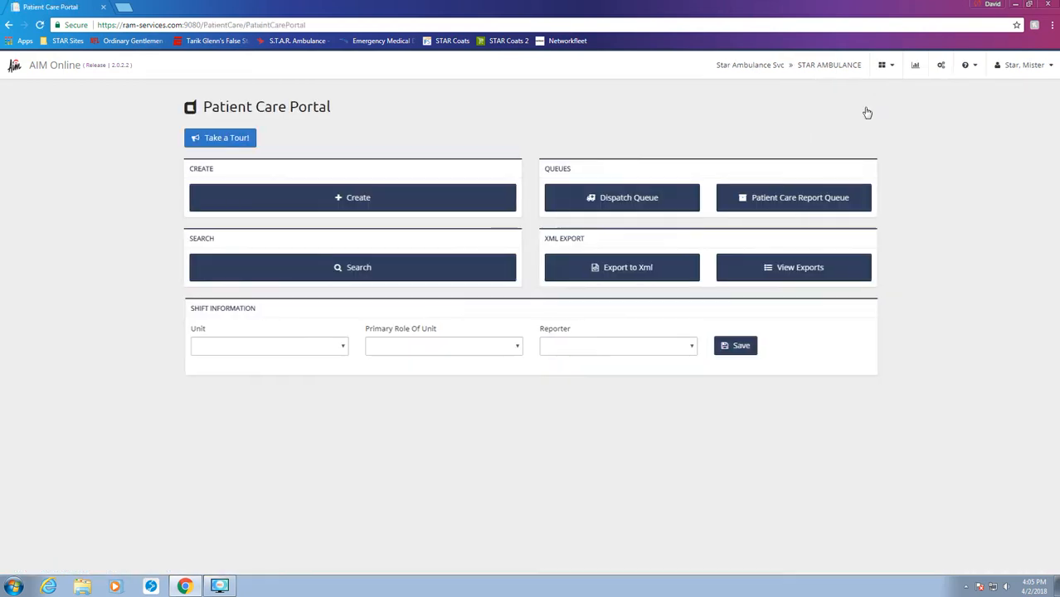
pyautogui.click(349, 274)
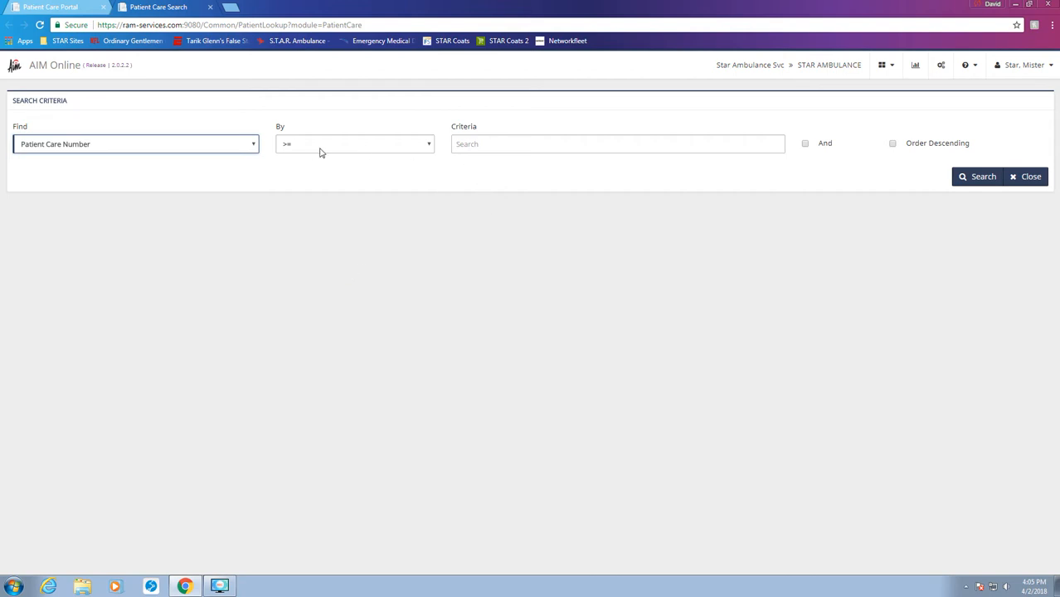
pyautogui.click(510, 144)
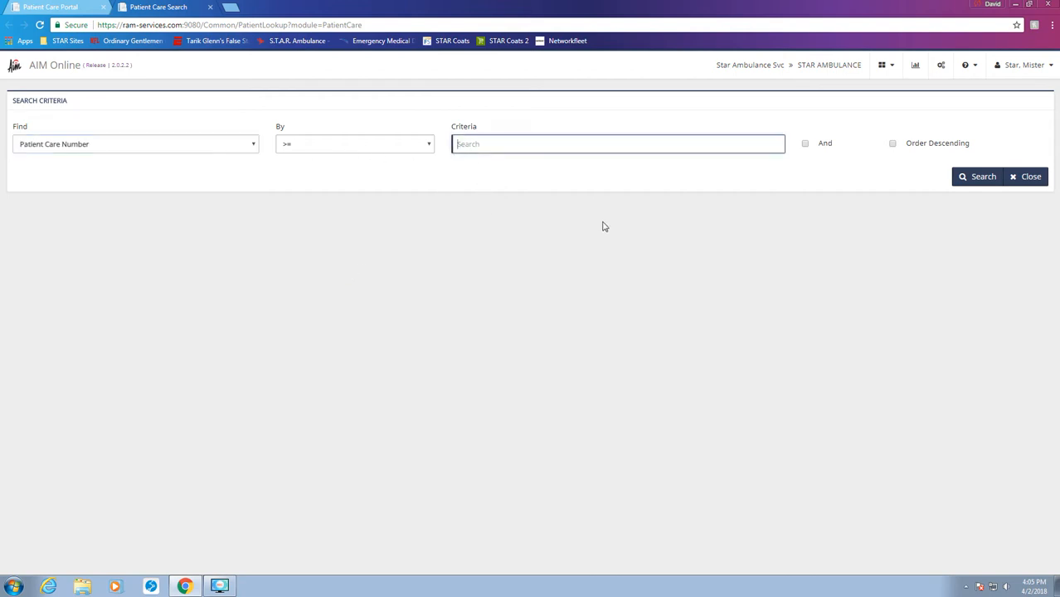
pyautogui.click(968, 184)
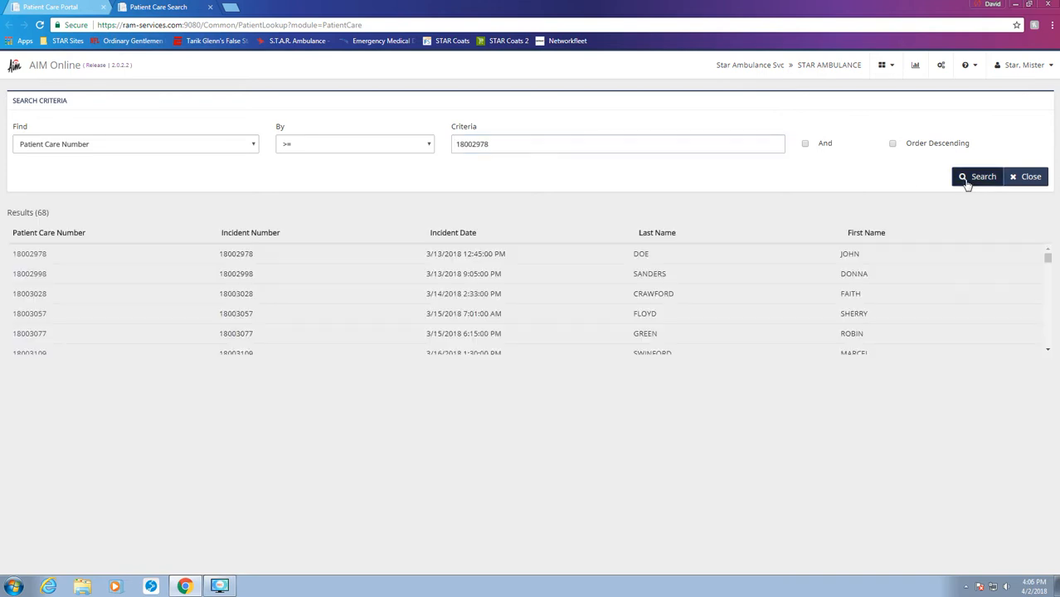
pyautogui.click(44, 260)
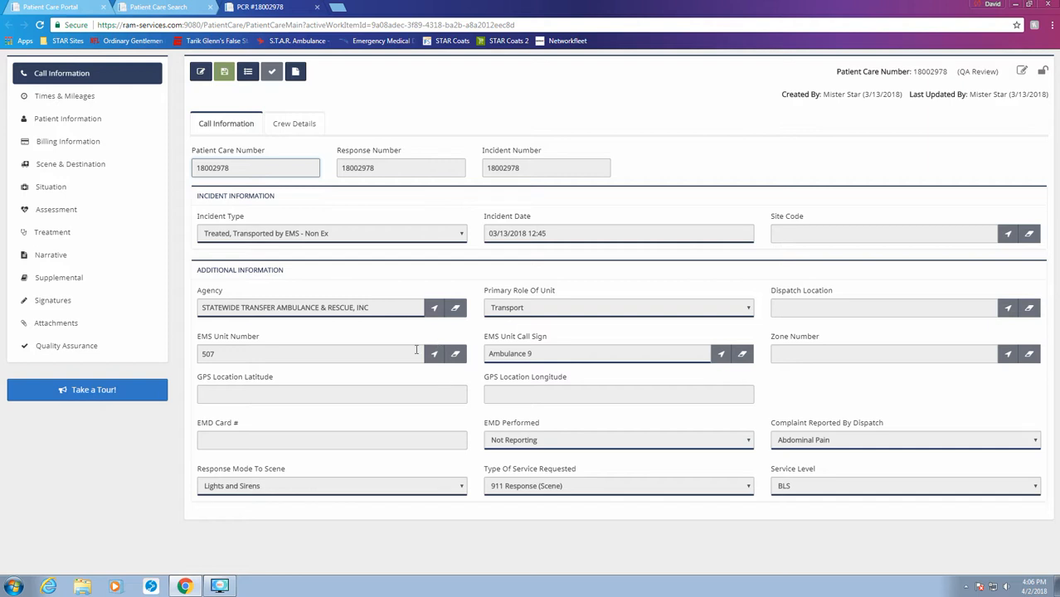
pyautogui.click(295, 75)
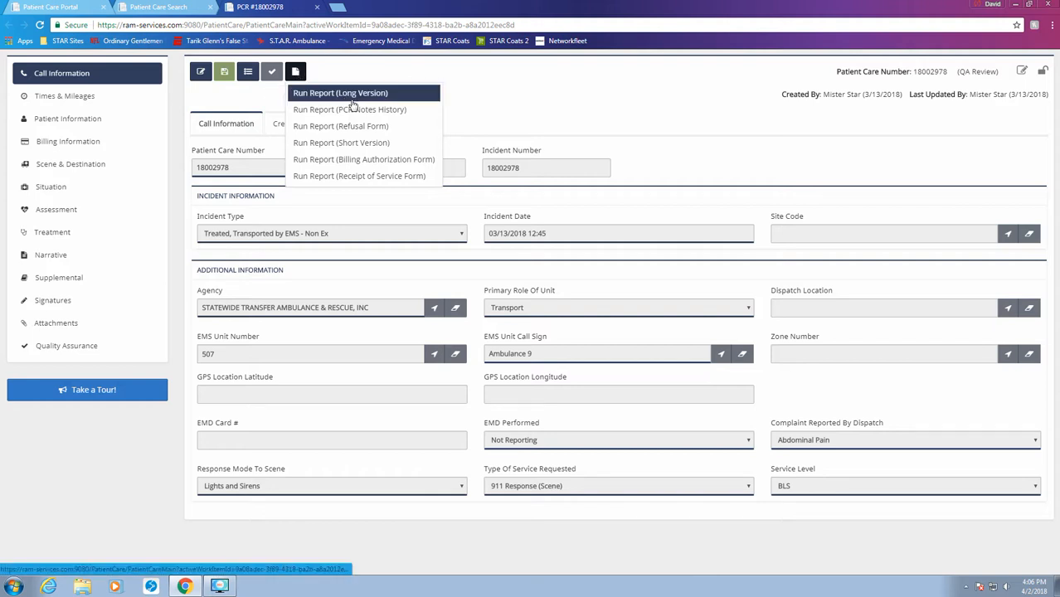
pyautogui.click(361, 146)
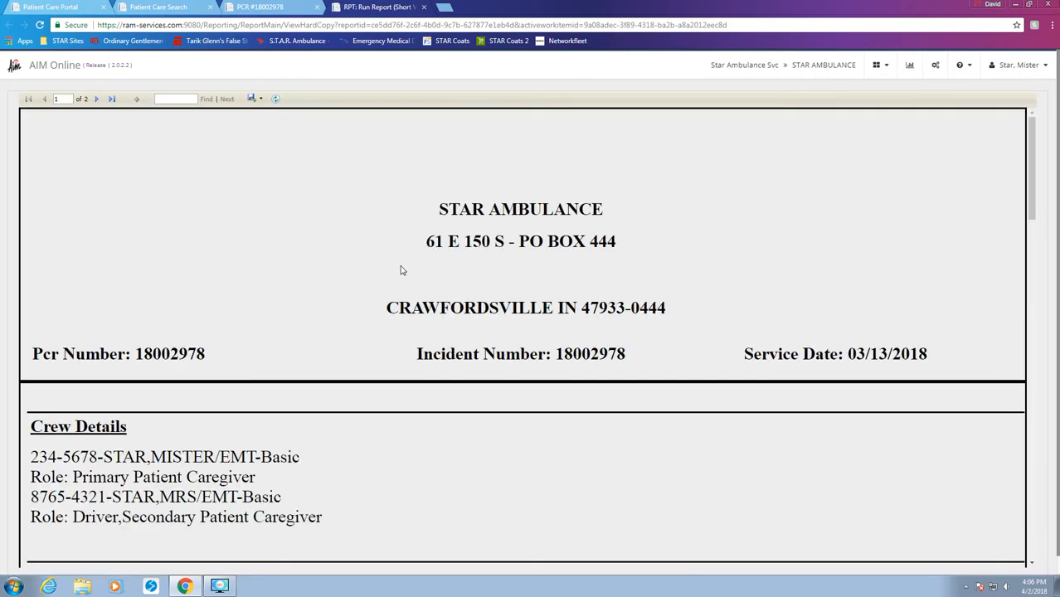
pyautogui.scroll(-1, 349, 294)
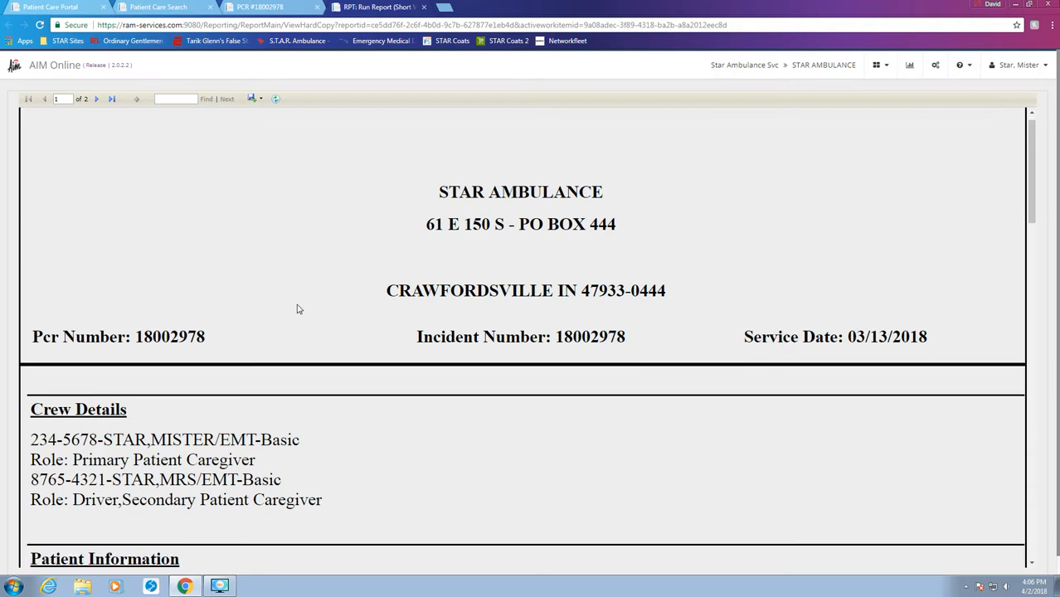
pyautogui.scroll(-2, 112, 370)
pyautogui.scroll(-2, 115, 361)
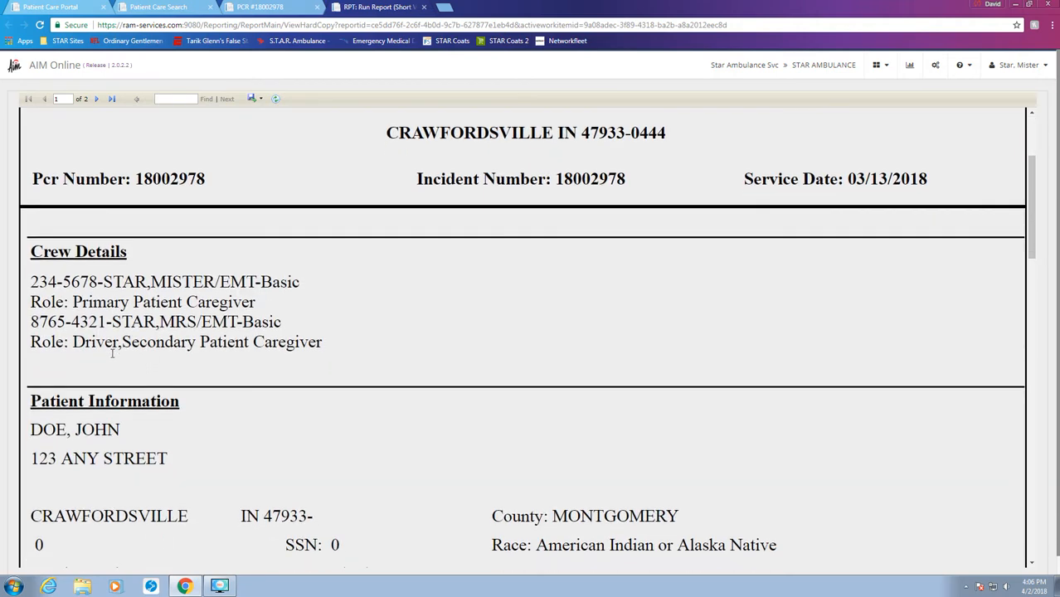
pyautogui.scroll(-8, 116, 353)
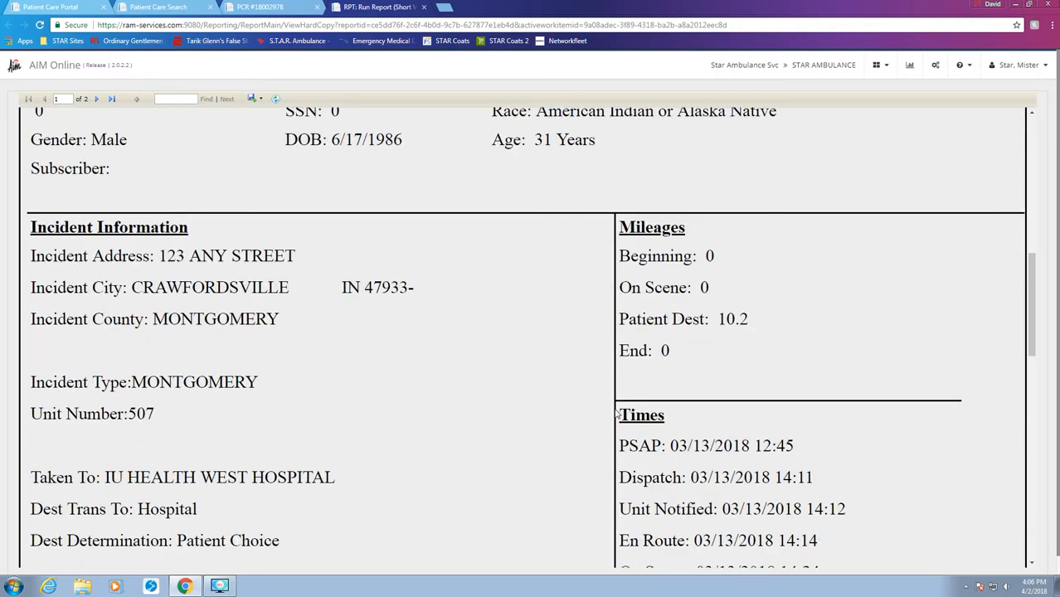
pyautogui.scroll(-2, 564, 411)
pyautogui.scroll(-2, 278, 241)
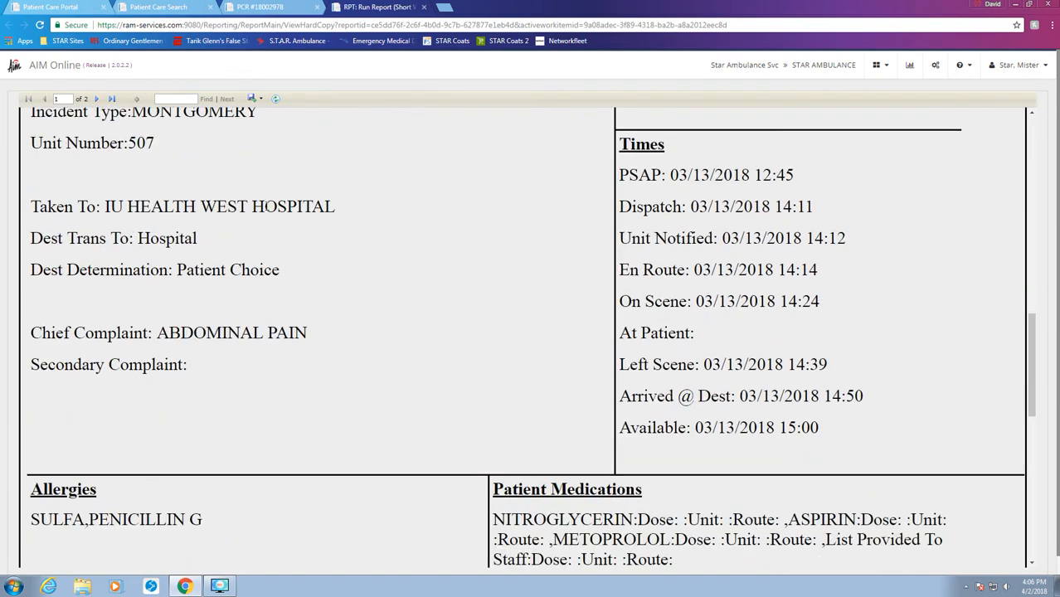
pyautogui.scroll(-2, 264, 216)
pyautogui.scroll(-1, 415, 330)
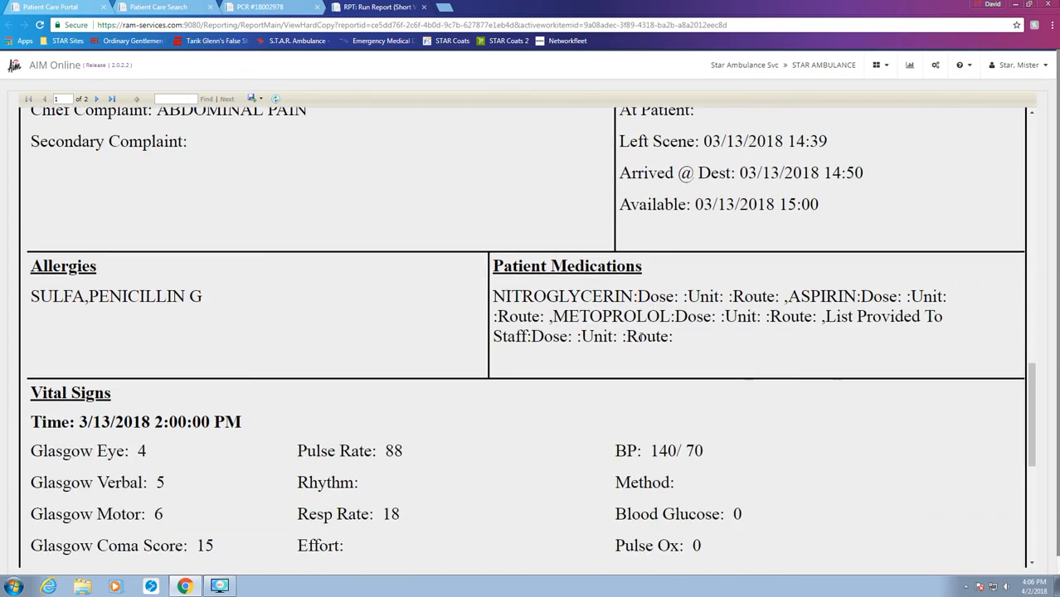
pyautogui.scroll(-5, 628, 336)
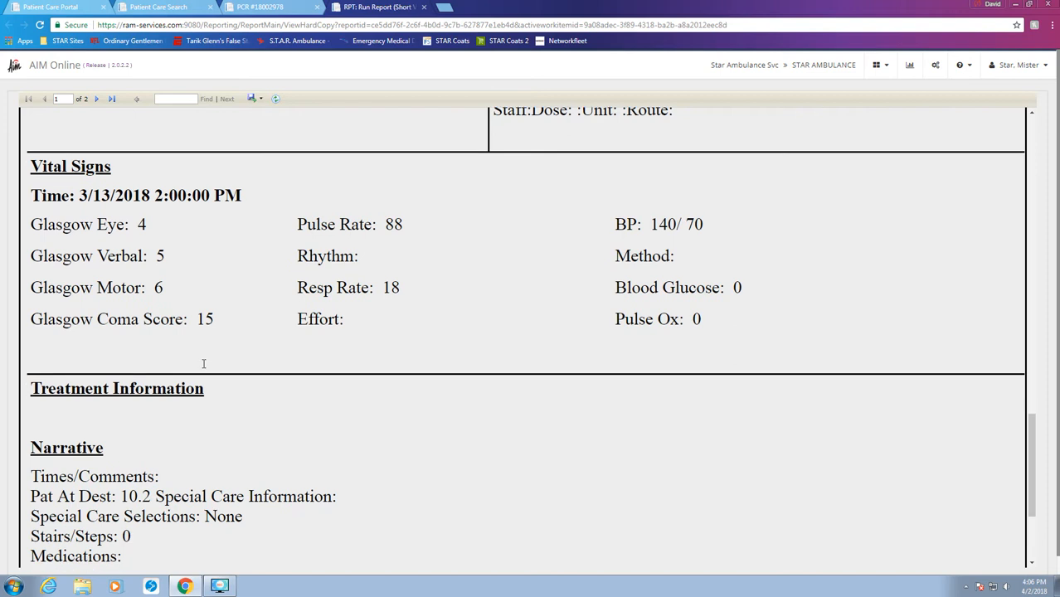
pyautogui.scroll(-3, 203, 358)
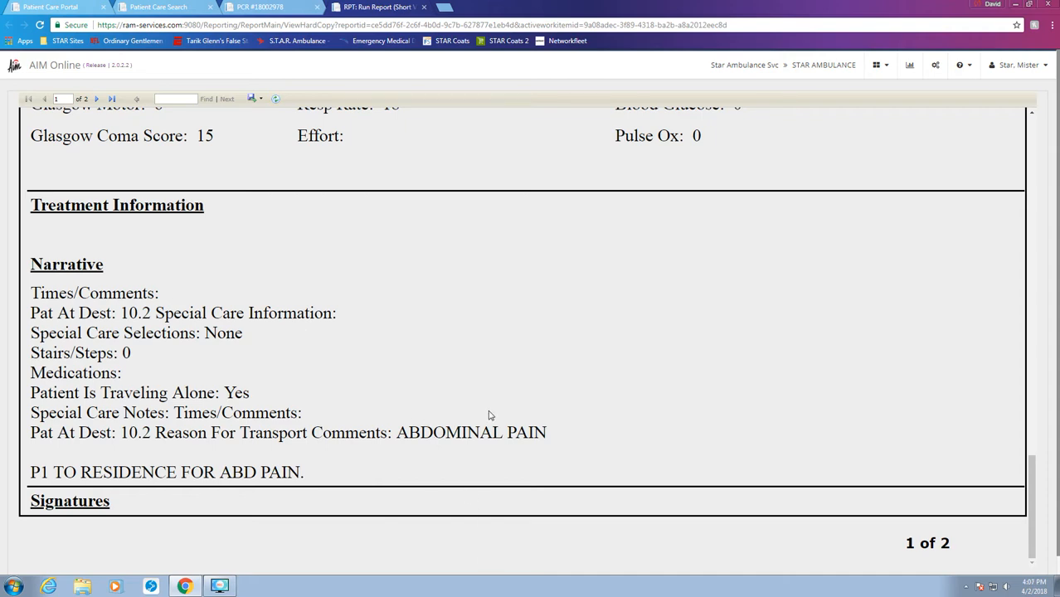
pyautogui.scroll(10, 471, 412)
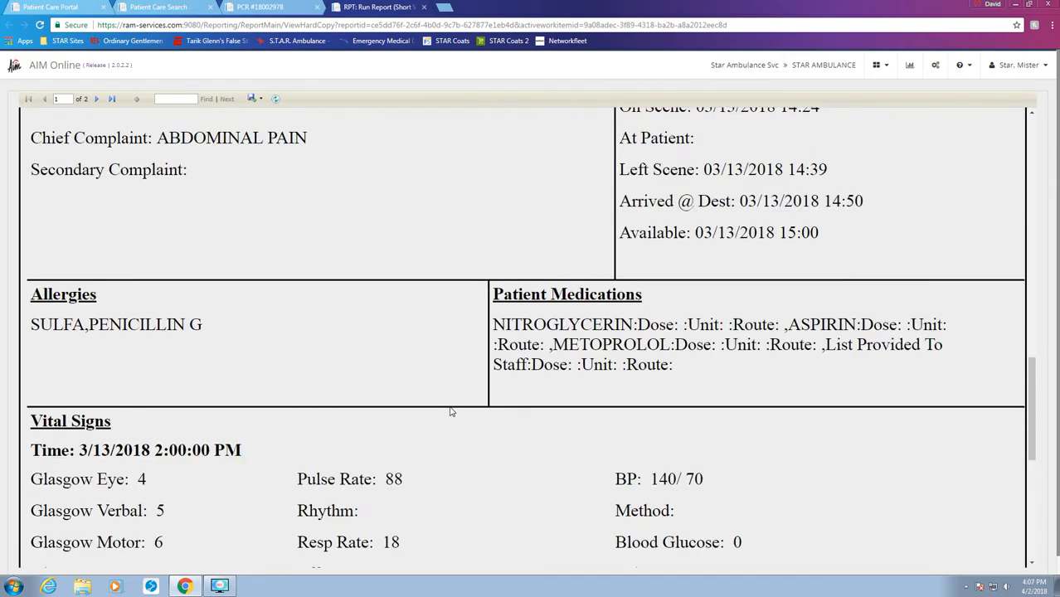
pyautogui.scroll(10, 451, 407)
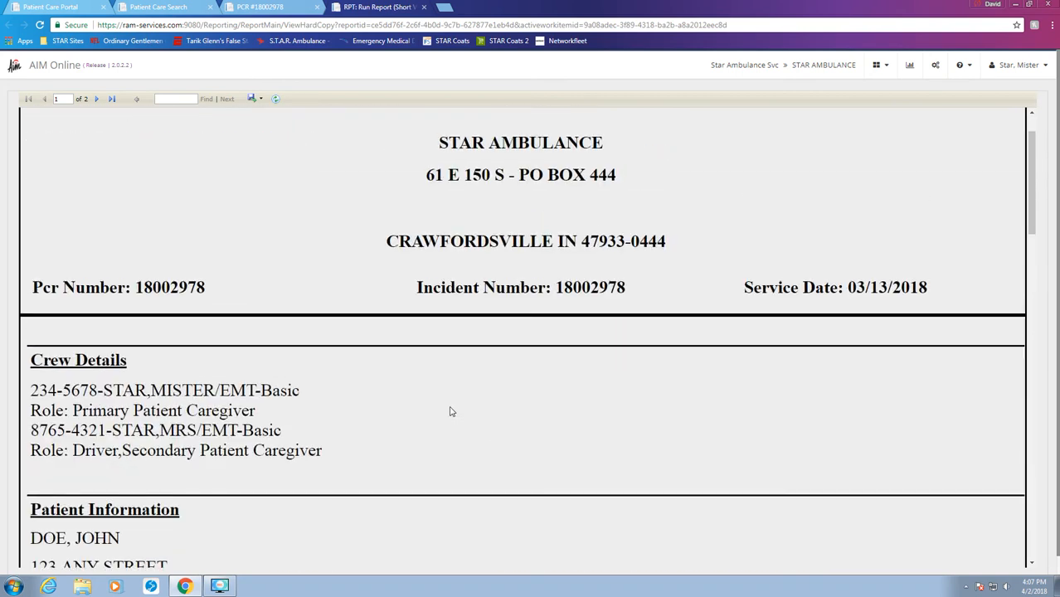
# Export the short report as PDF (HardcopyShort (15).pdf) and bring up Windows Explorer.
pyautogui.click(256, 99)
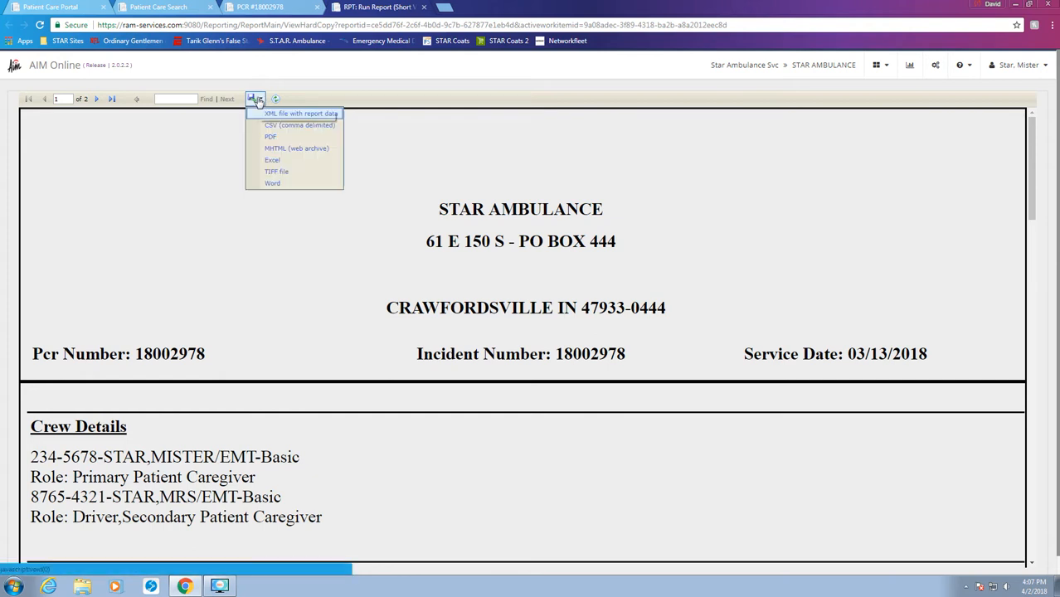
pyautogui.click(277, 138)
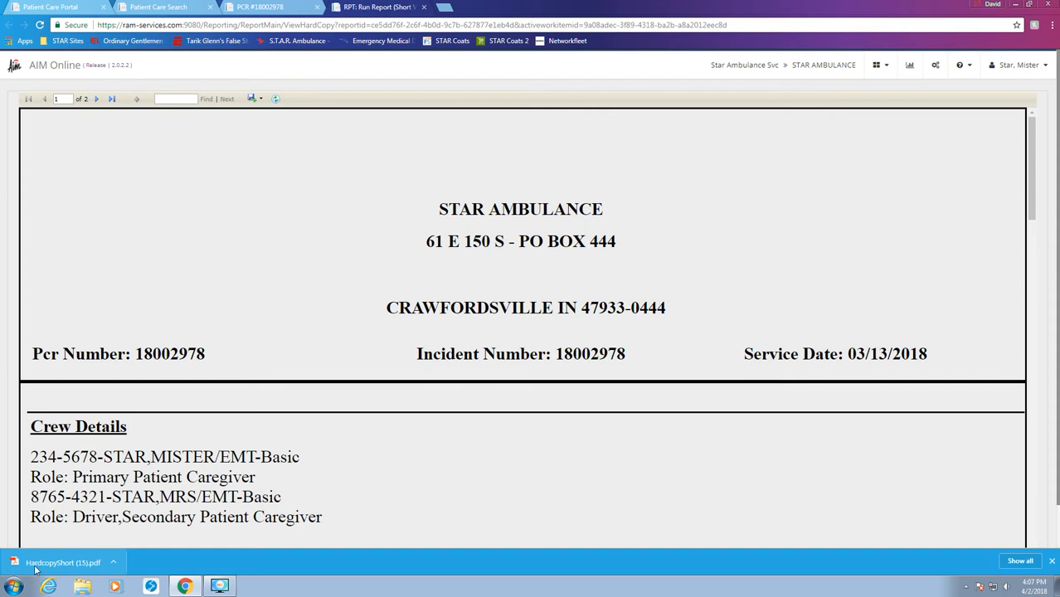
pyautogui.click(86, 587)
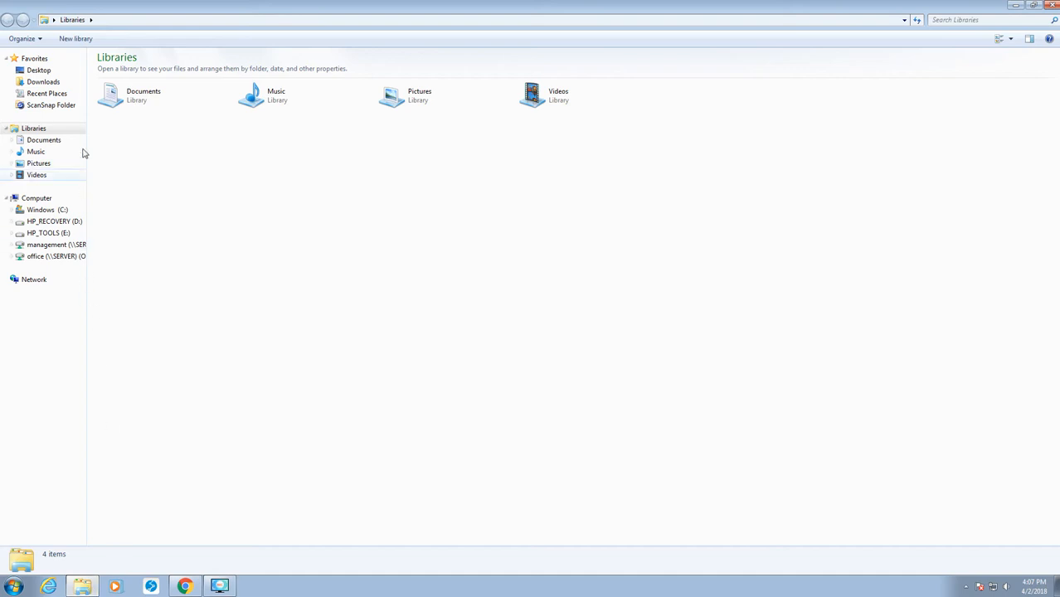
# Go to the Downloads folder and select the HardcopyShort (15) PDF.
pyautogui.click(53, 86)
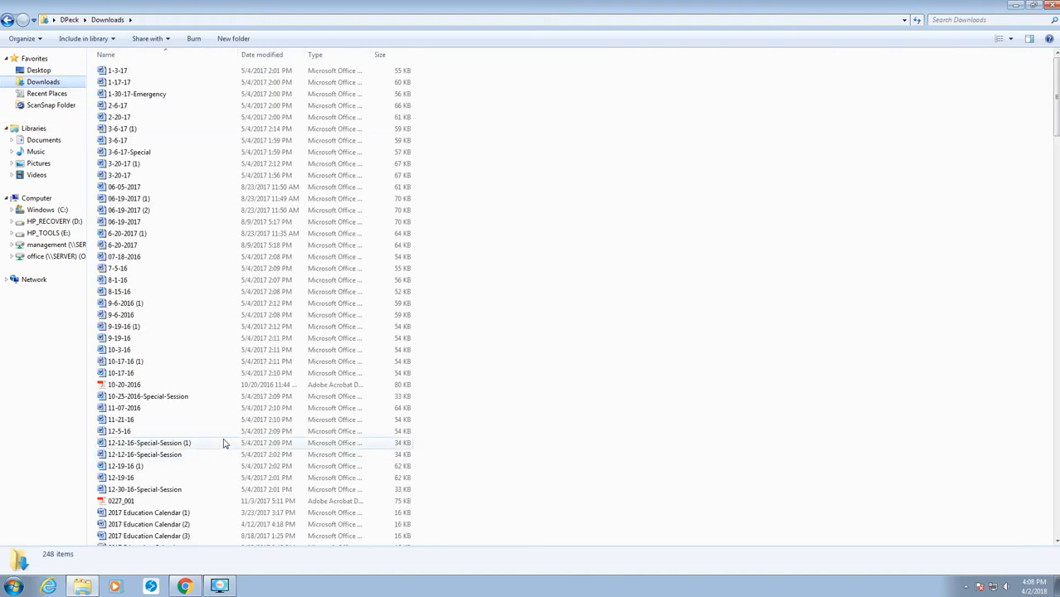
pyautogui.click(220, 430)
pyautogui.scroll(-3, 221, 431)
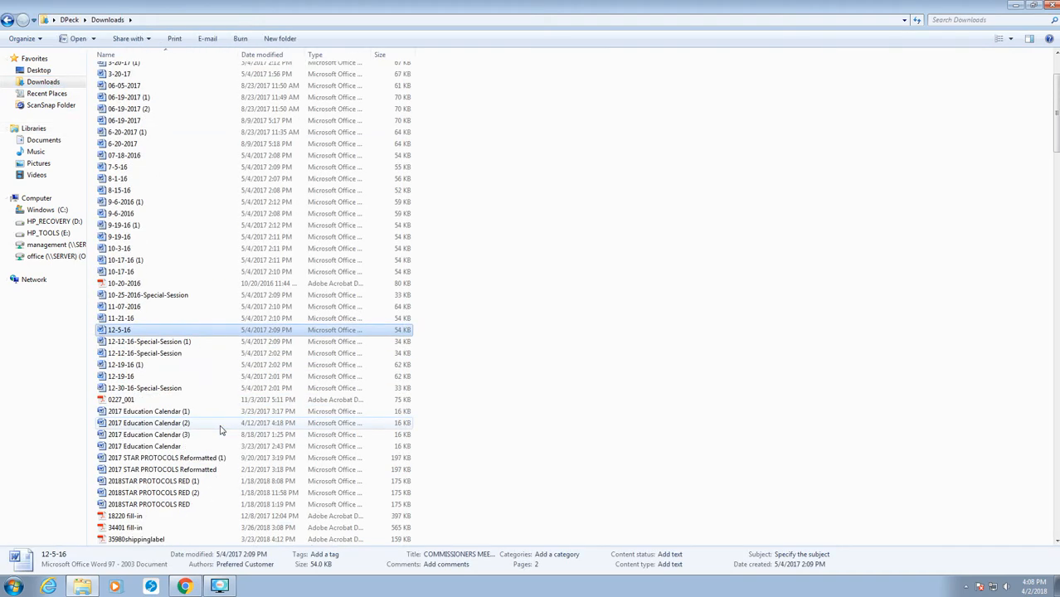
pyautogui.scroll(-5, 221, 430)
pyautogui.scroll(-3, 222, 431)
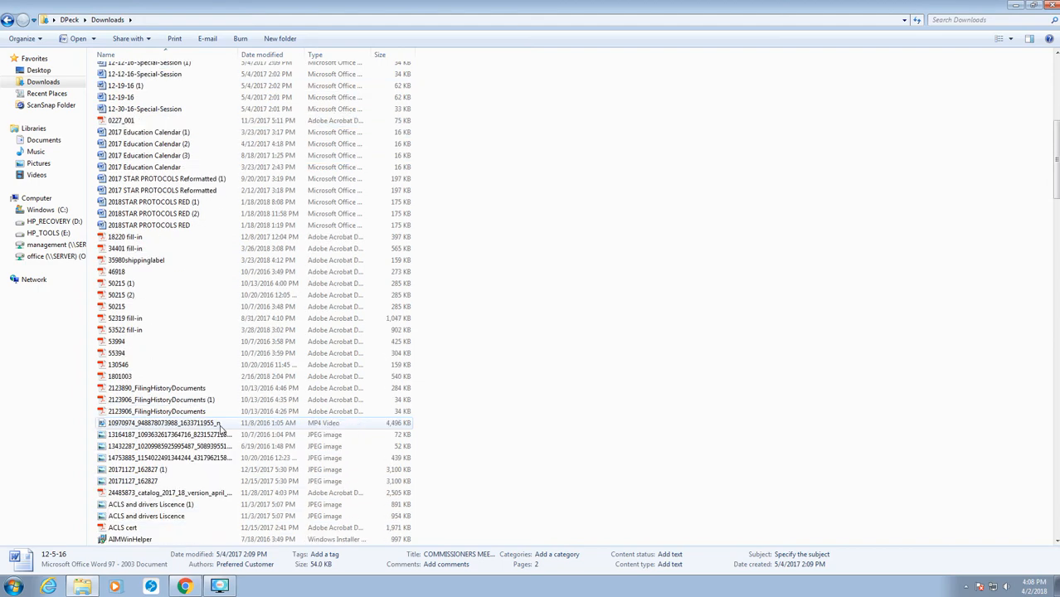
pyautogui.scroll(-13, 220, 425)
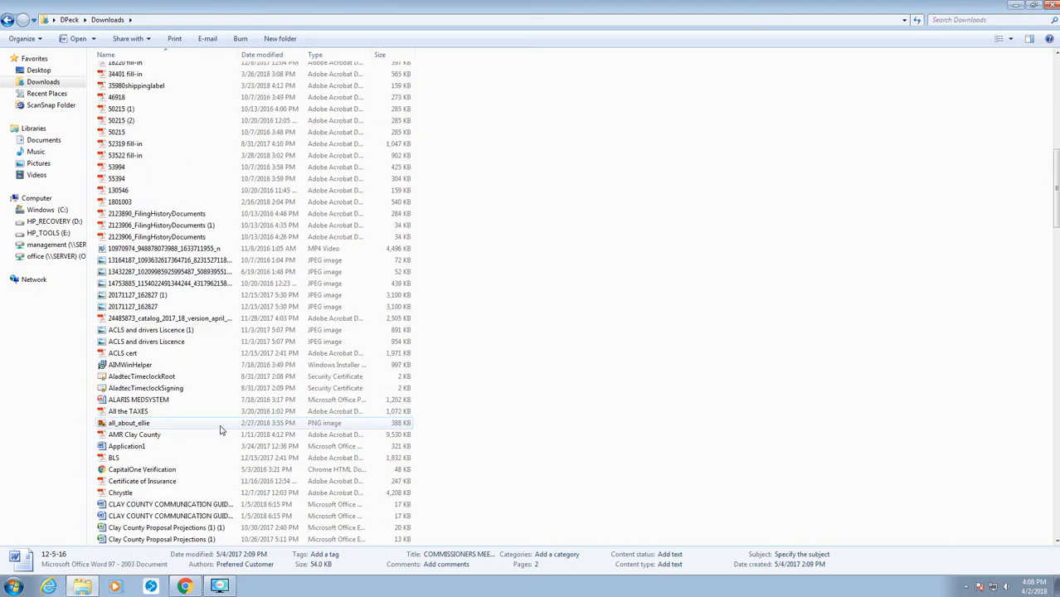
pyautogui.scroll(-6, 221, 429)
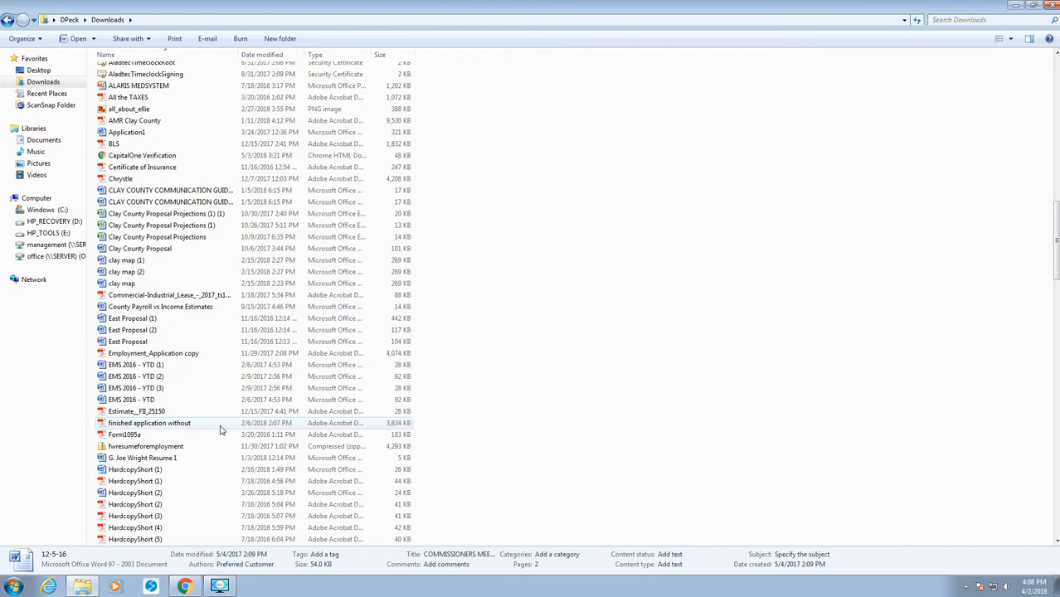
pyautogui.scroll(-2, 220, 429)
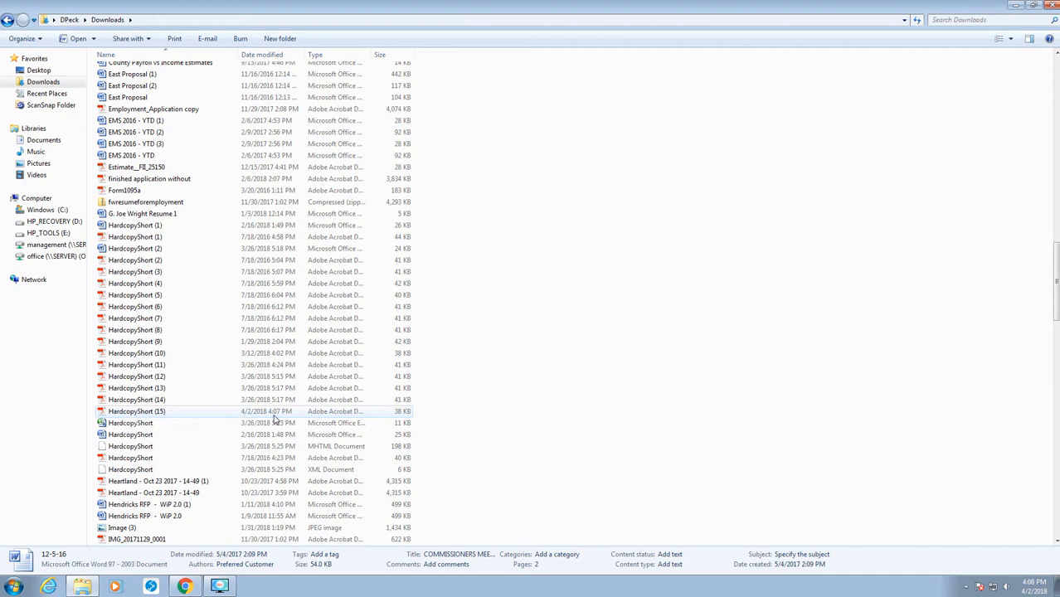
pyautogui.click(124, 413)
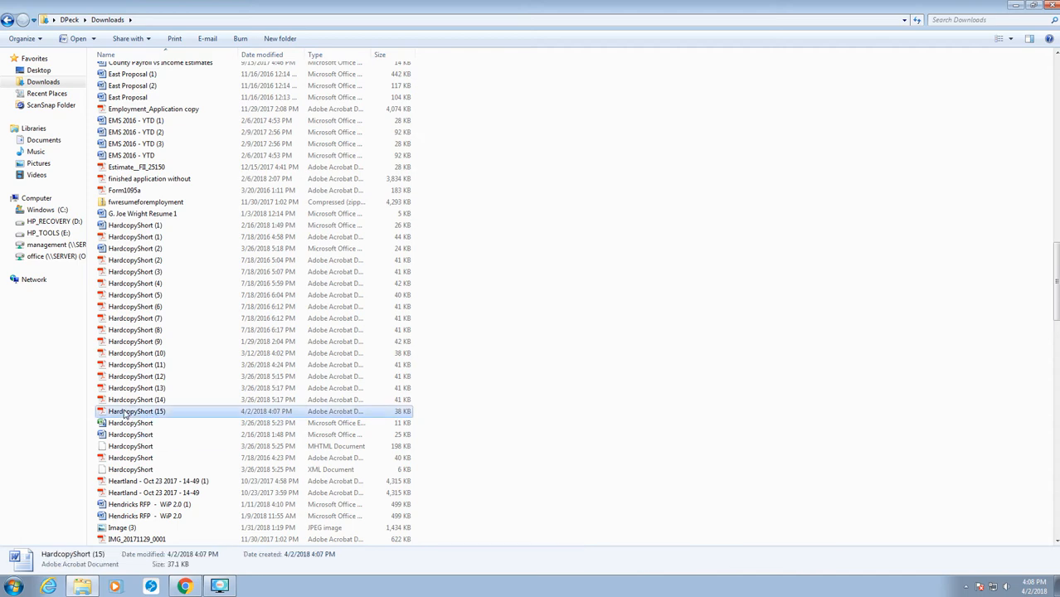
pyautogui.rightClick(125, 415)
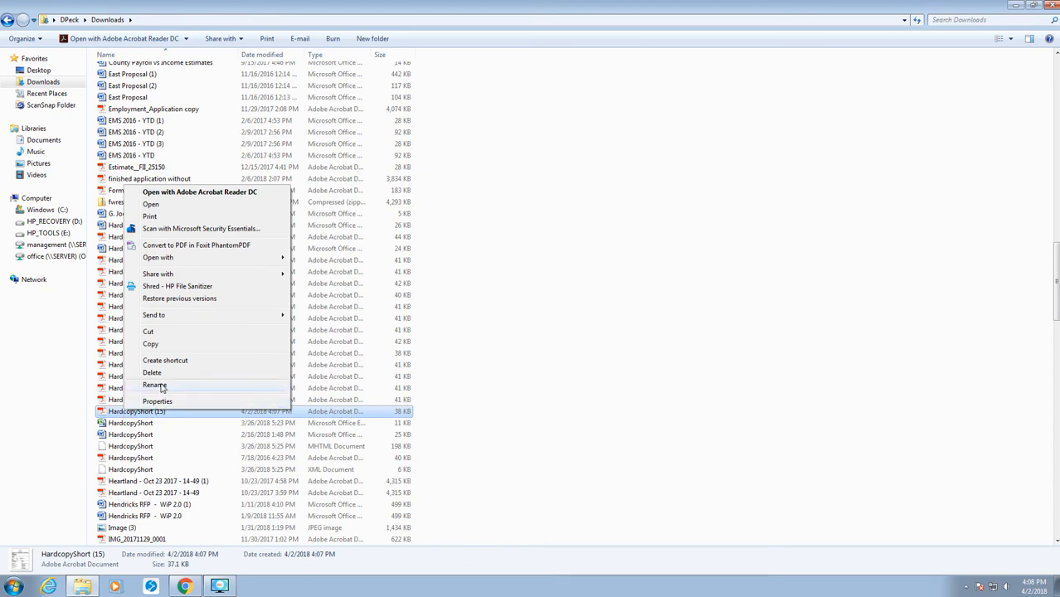
pyautogui.click(155, 386)
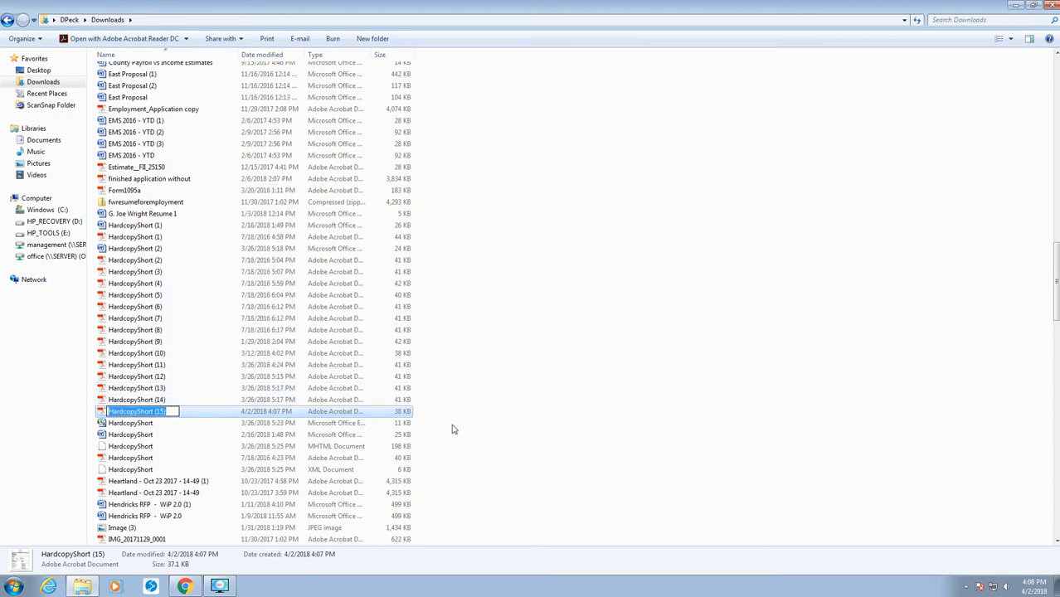
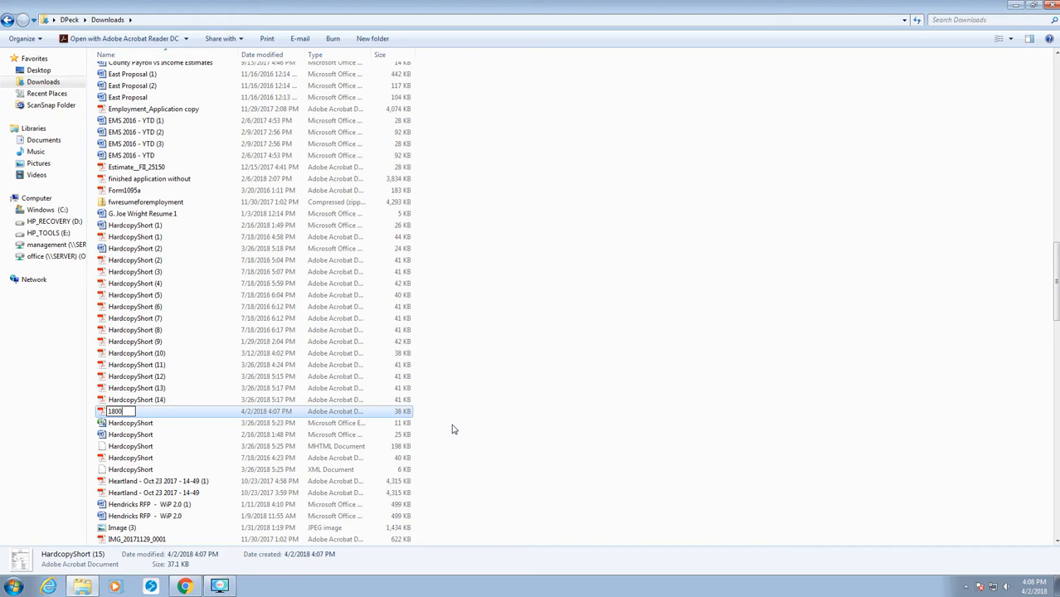
pyautogui.press('Return')
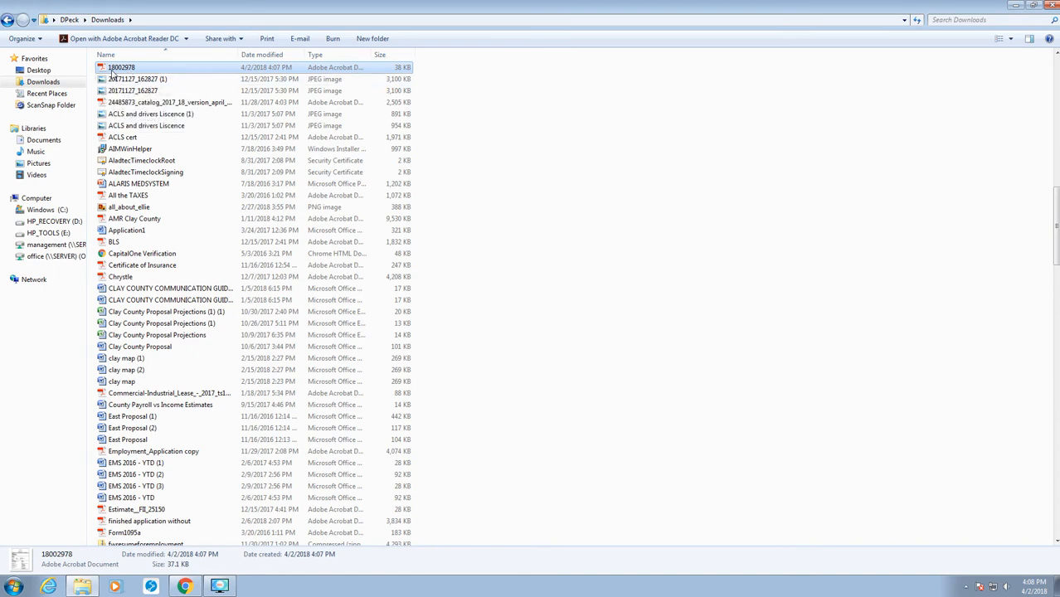
pyautogui.click(1016, 6)
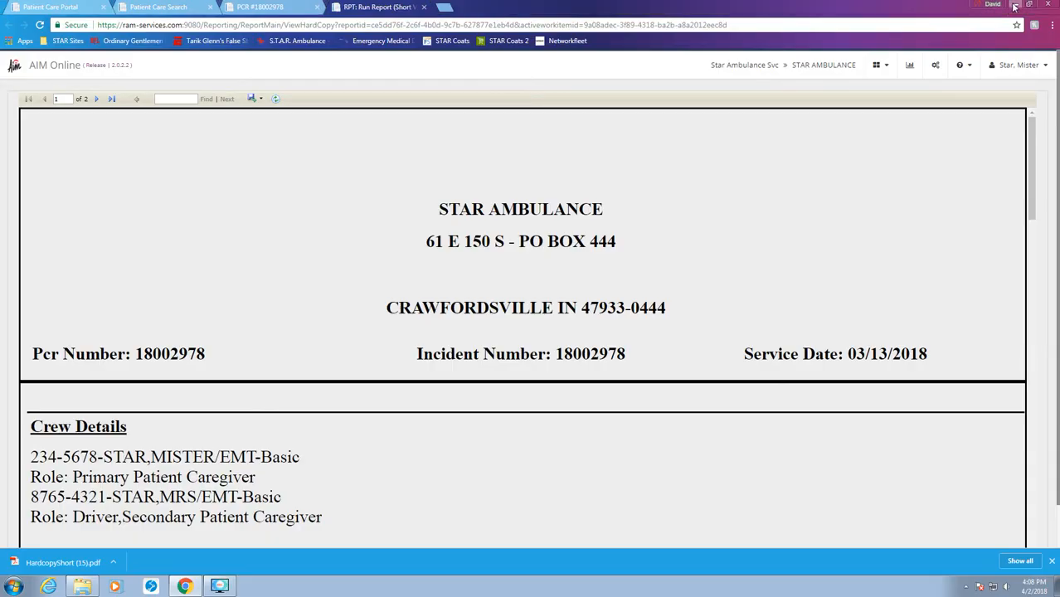
# Minimize the browser, launch RingCentral and discard the leftover fax draft.
pyautogui.click(1014, 8)
pyautogui.doubleClick(63, 136)
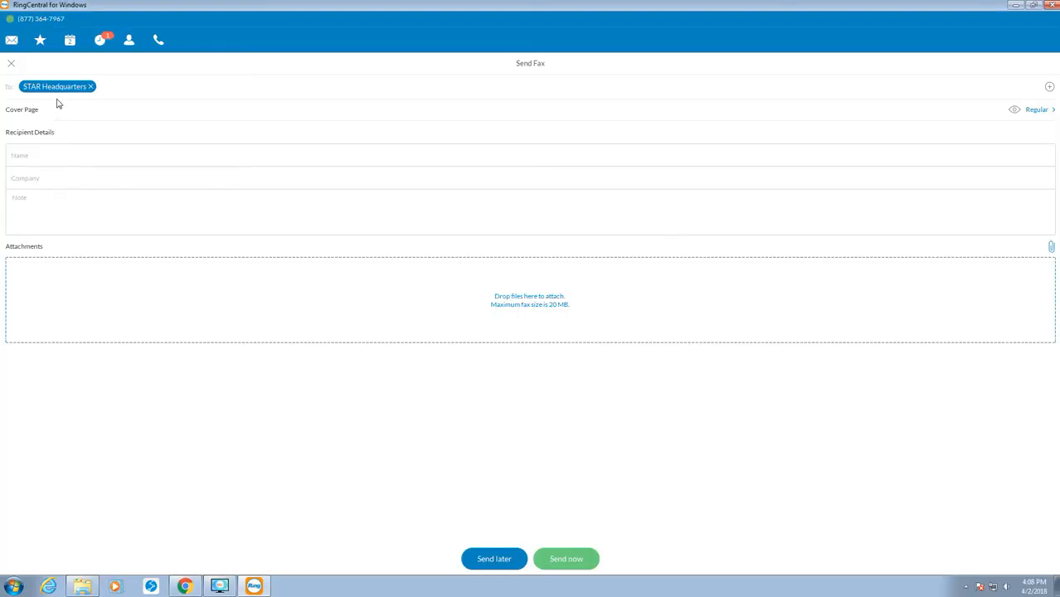
pyautogui.click(12, 64)
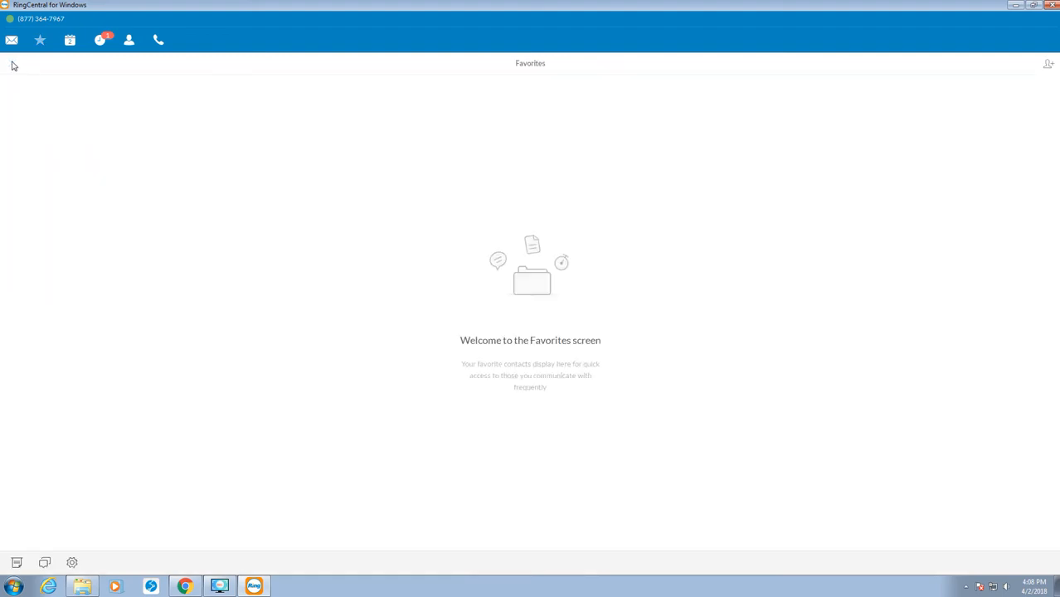
pyautogui.click(11, 39)
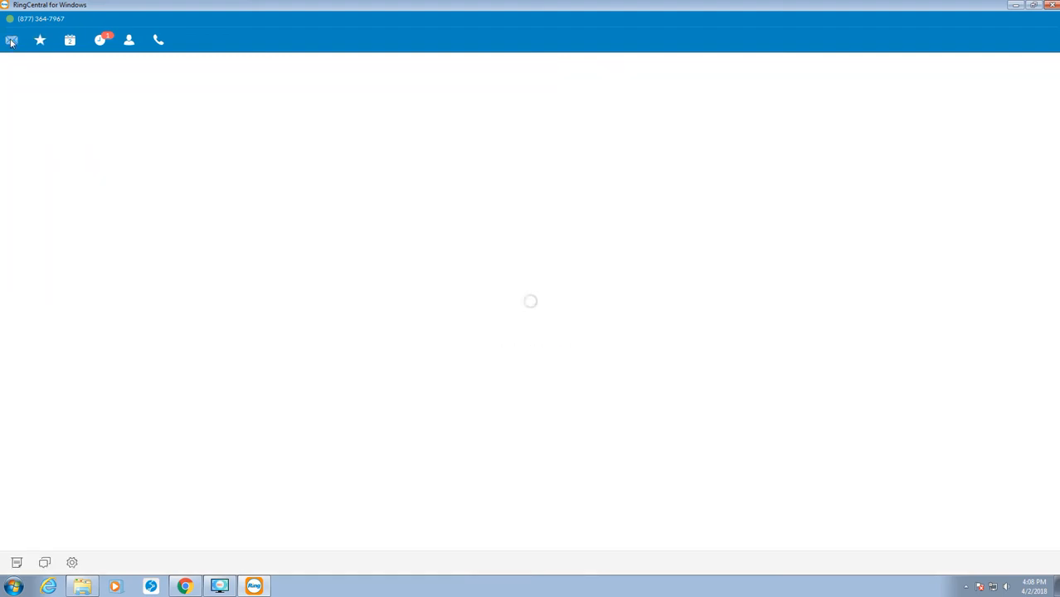
# Show the Contacts list and scroll through the hospitals and care facilities.
pyautogui.click(131, 39)
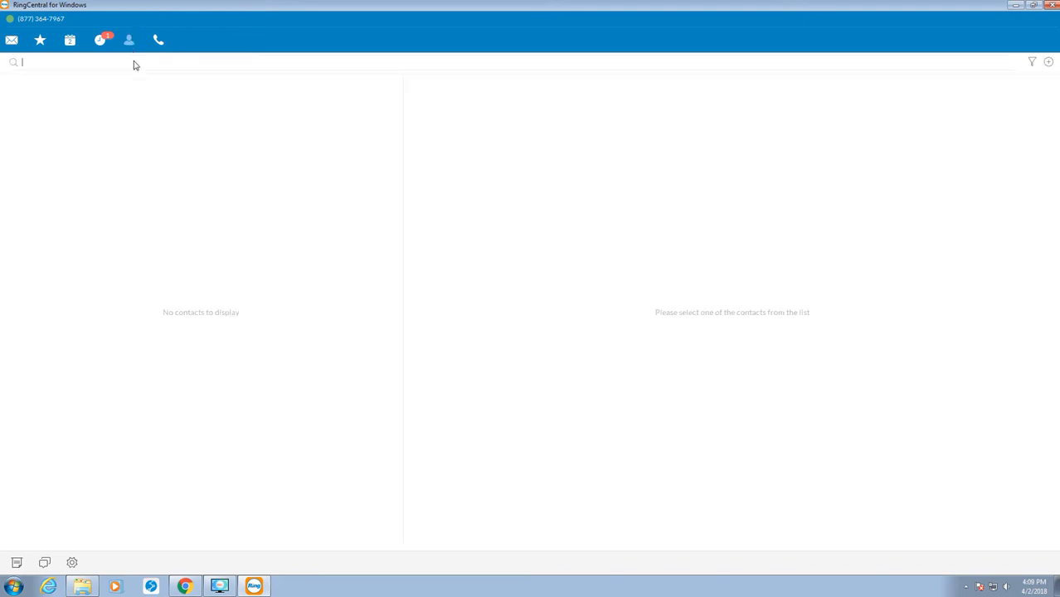
pyautogui.scroll(-1, 173, 227)
pyautogui.scroll(1, 173, 227)
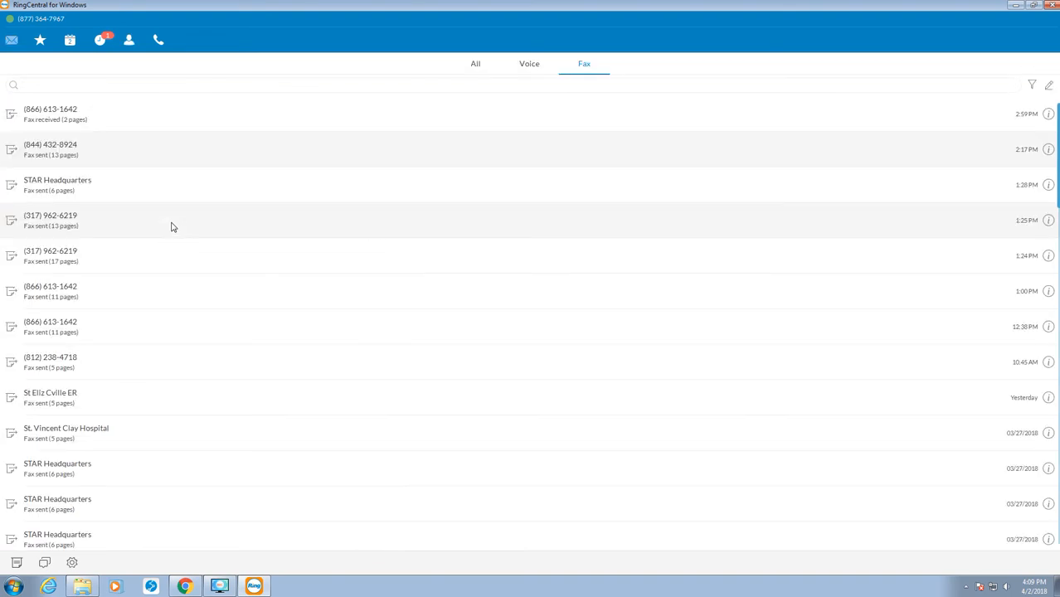
pyautogui.scroll(-1, 162, 183)
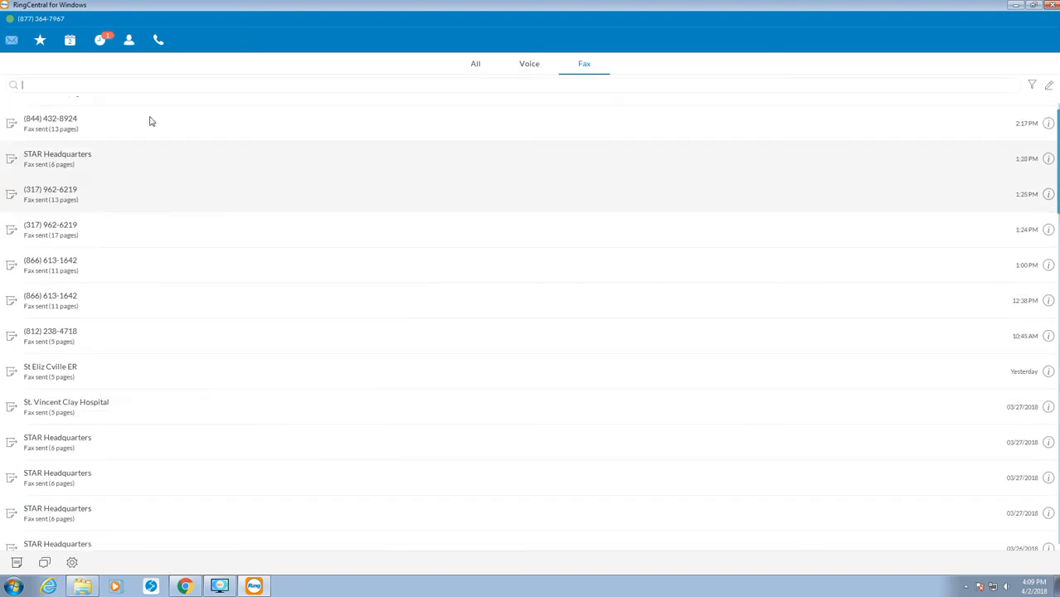
pyautogui.click(130, 40)
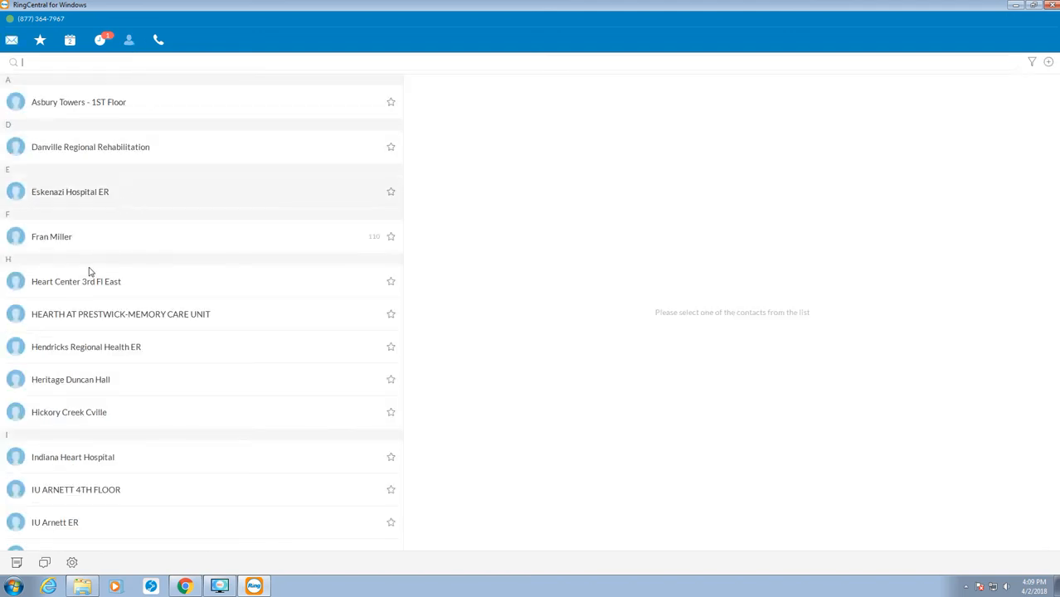
pyautogui.scroll(-1, 108, 438)
pyautogui.scroll(-1, 103, 464)
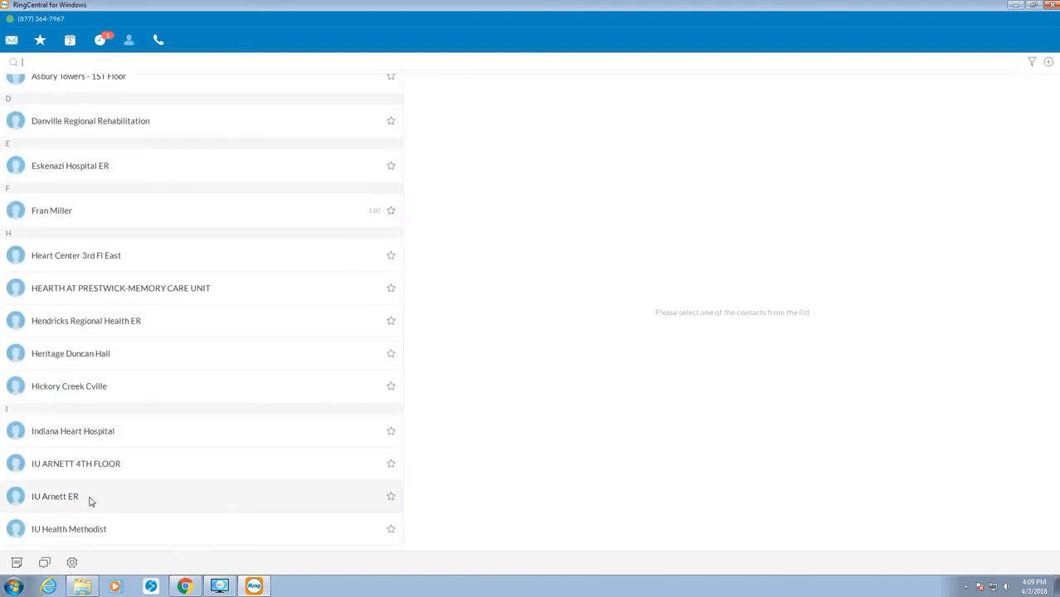
pyautogui.scroll(-5, 91, 501)
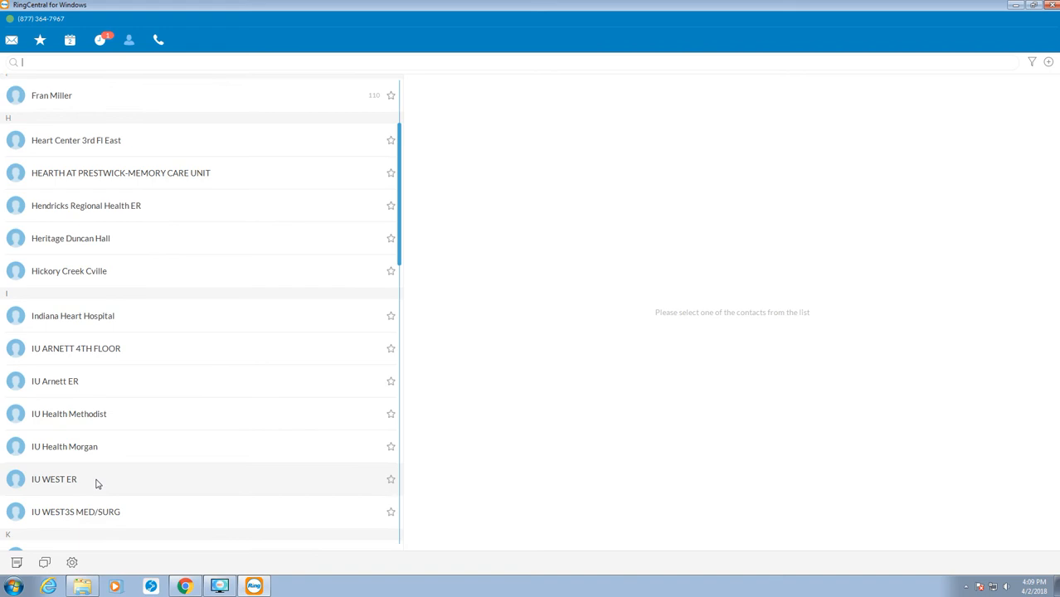
pyautogui.scroll(-4, 94, 483)
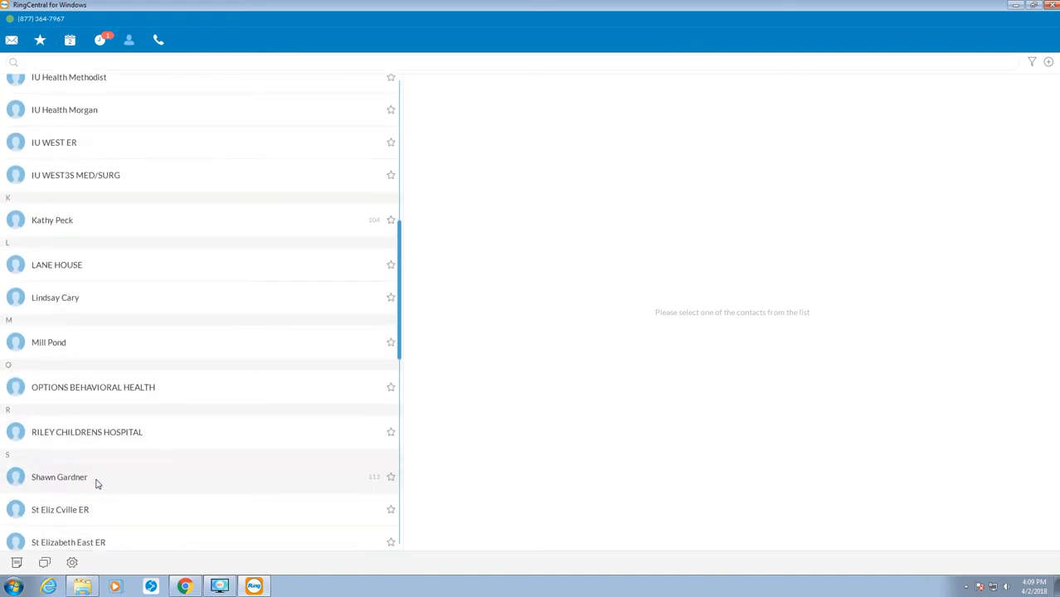
pyautogui.scroll(9, 91, 419)
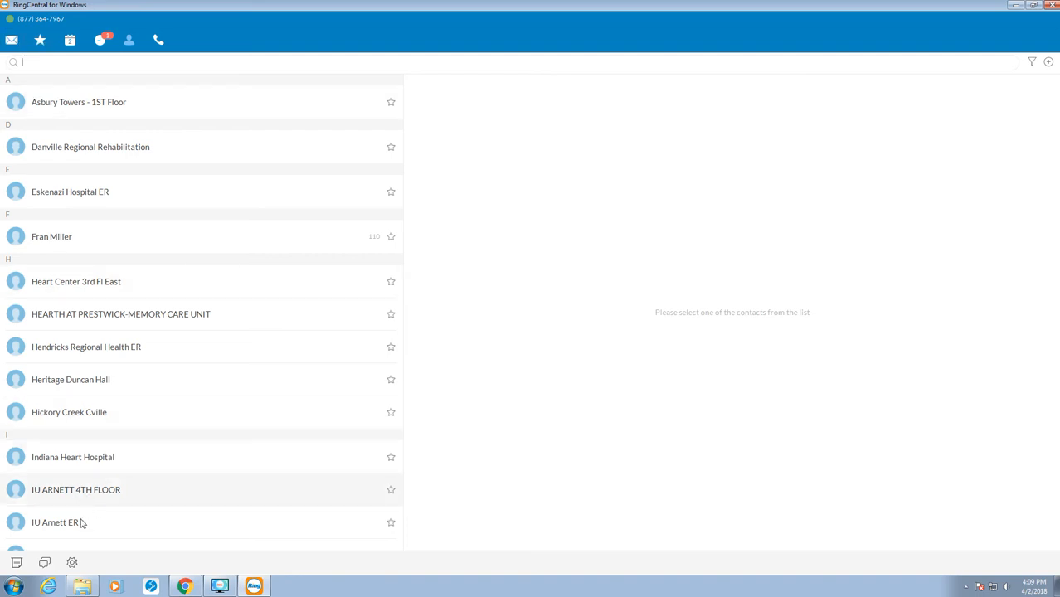
# Compose a new fax to STAR Headquarters with recipient name Medical Records.
pyautogui.click(19, 564)
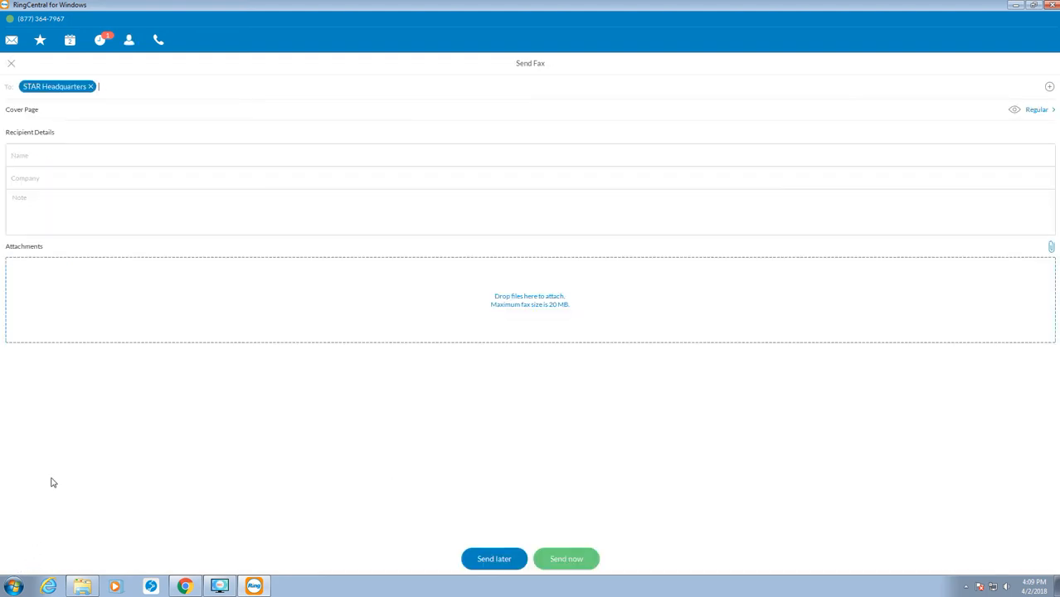
pyautogui.click(91, 88)
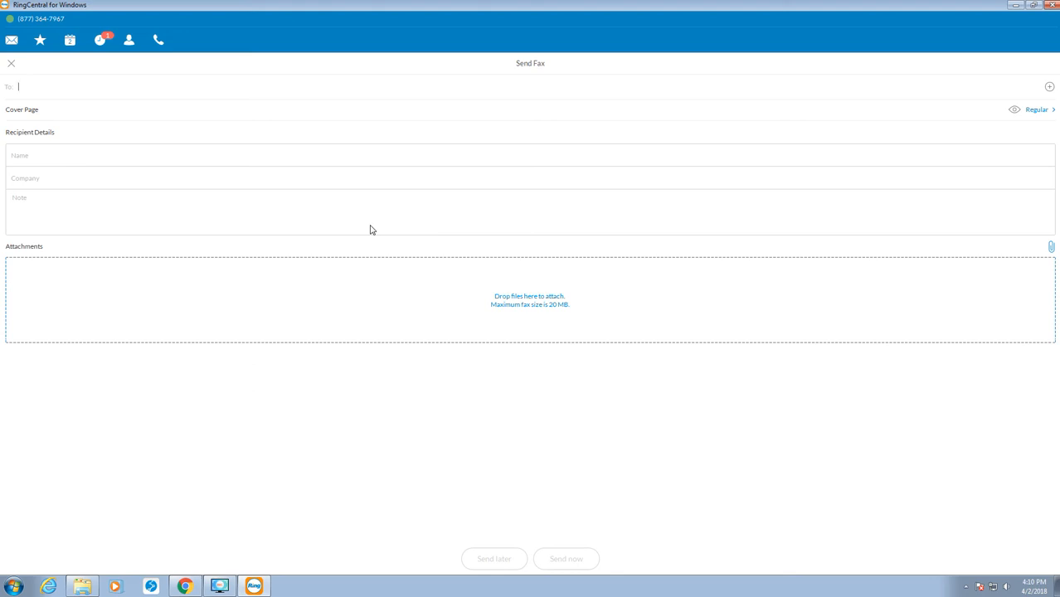
pyautogui.write('star')
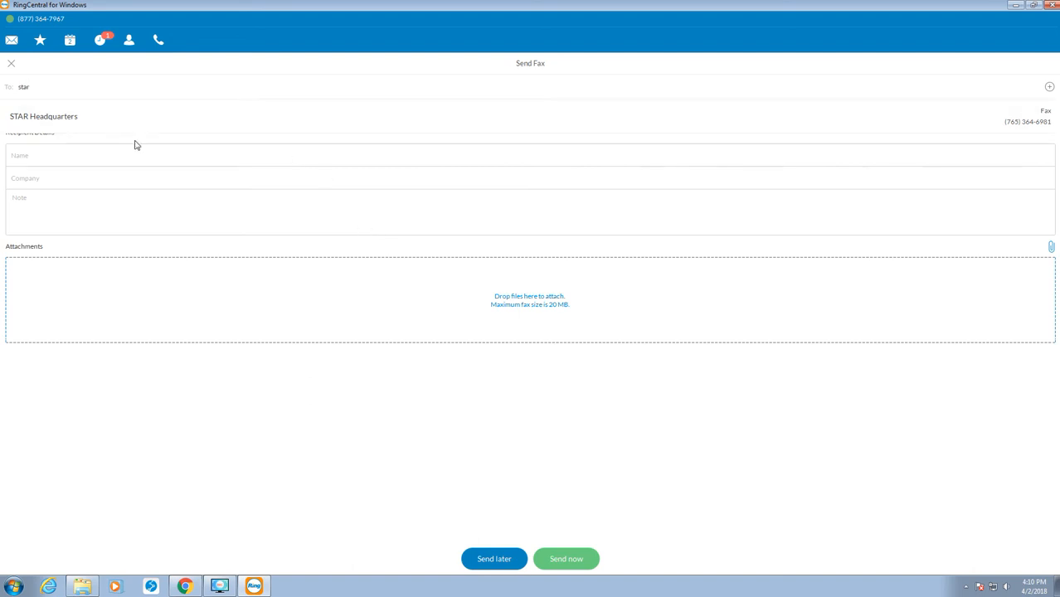
pyautogui.click(60, 124)
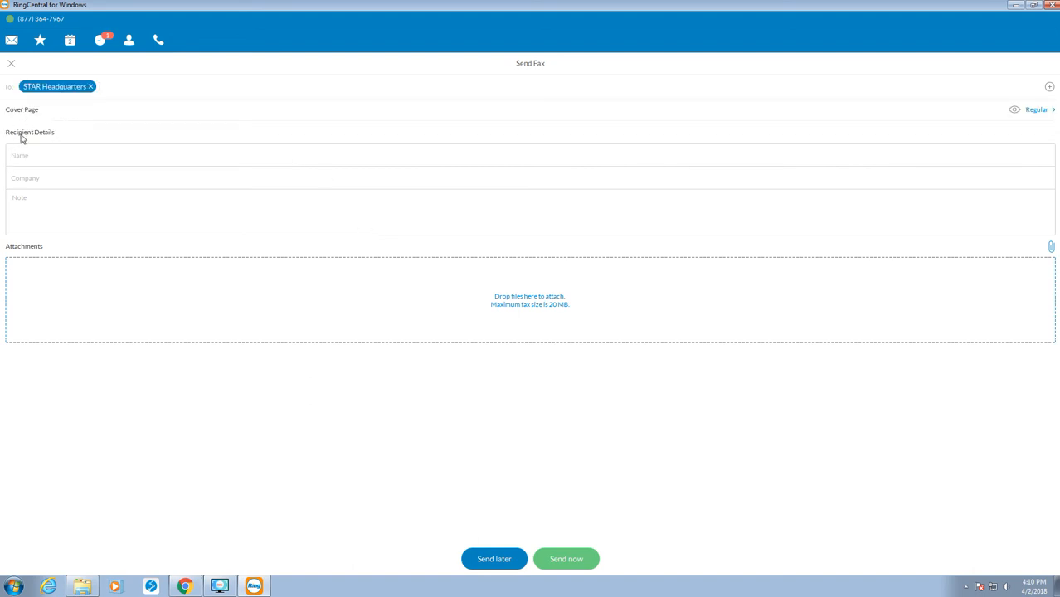
pyautogui.click(54, 163)
pyautogui.write('Medical Records')
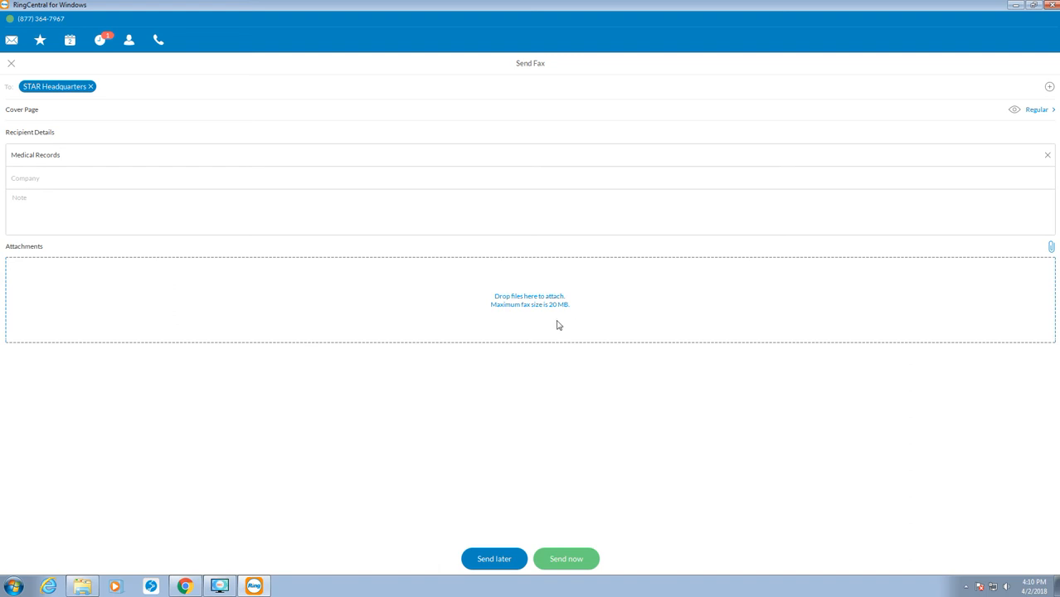
pyautogui.click(1051, 249)
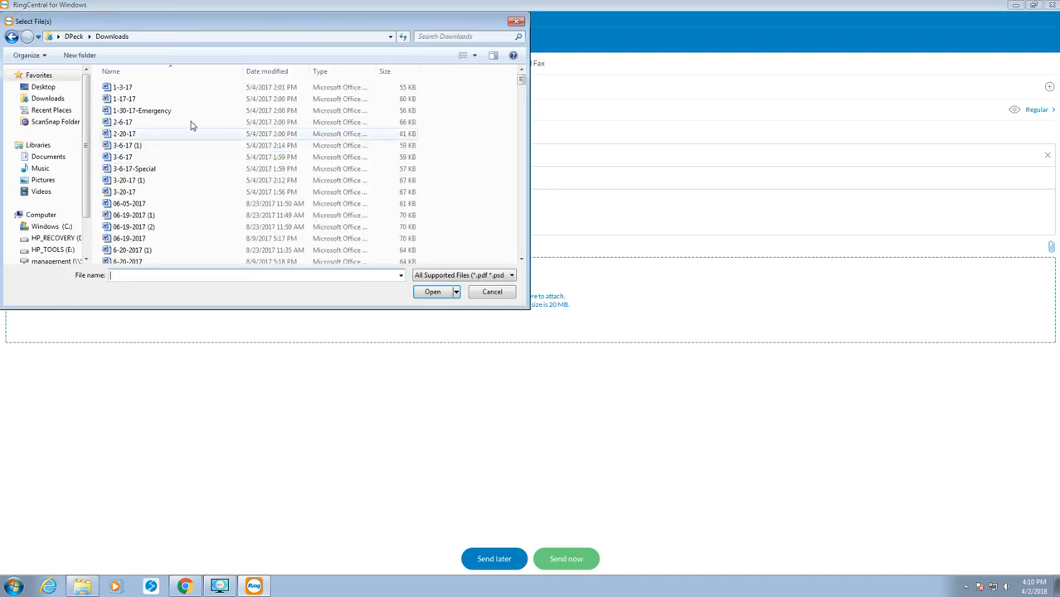
pyautogui.click(48, 99)
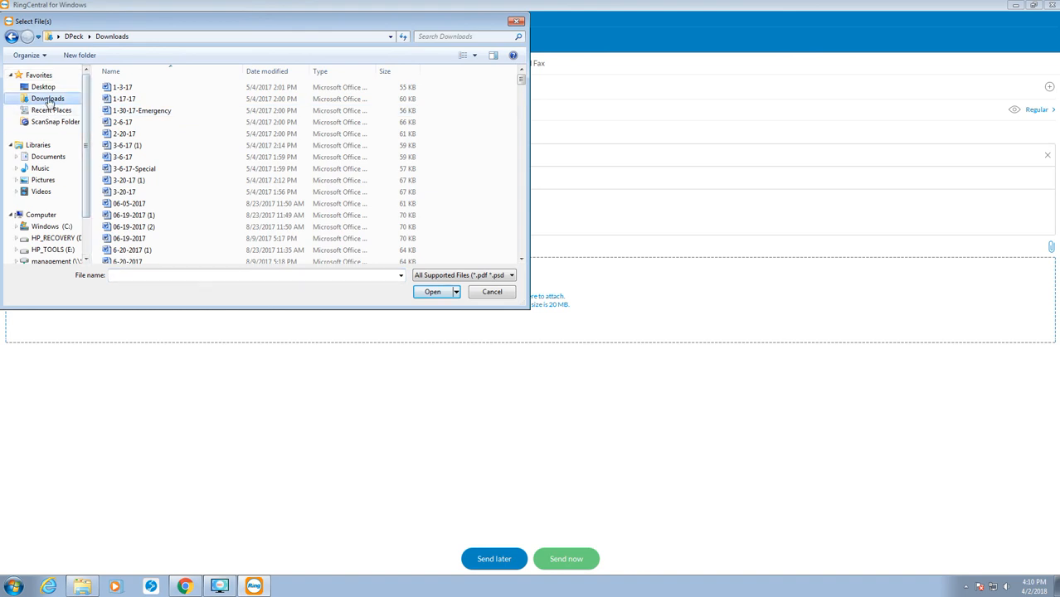
pyautogui.scroll(-3, 308, 209)
pyautogui.scroll(2, 307, 208)
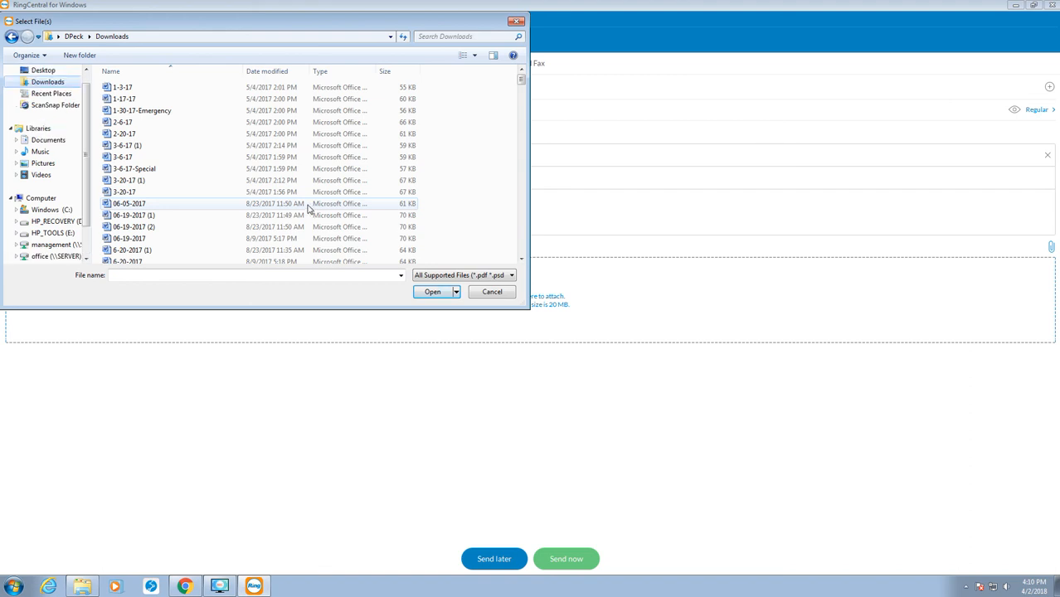
pyautogui.click(308, 205)
pyautogui.scroll(-1, 308, 210)
pyautogui.scroll(-6, 308, 208)
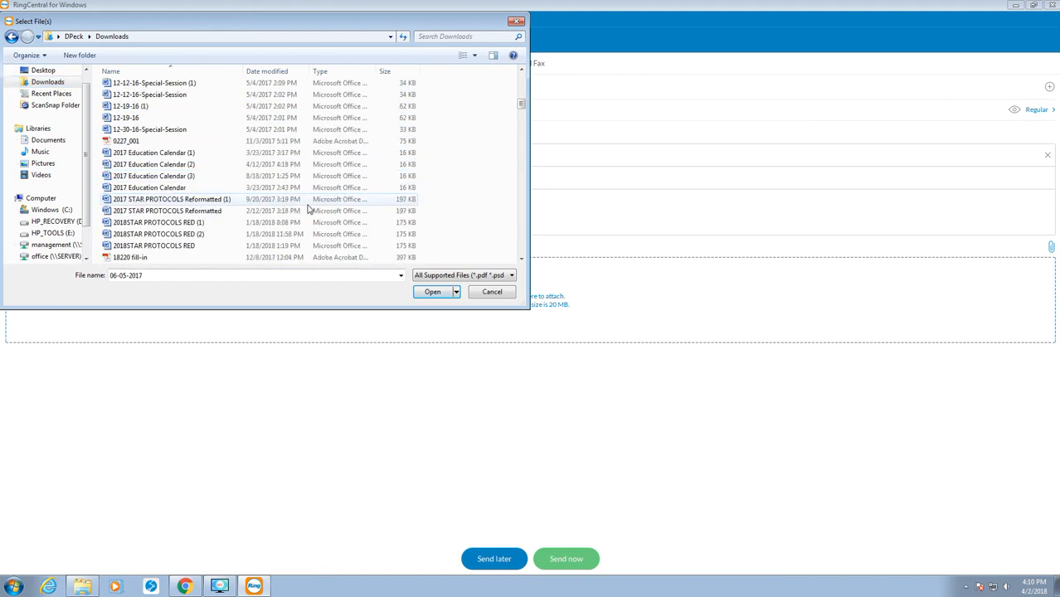
pyautogui.scroll(-4, 308, 209)
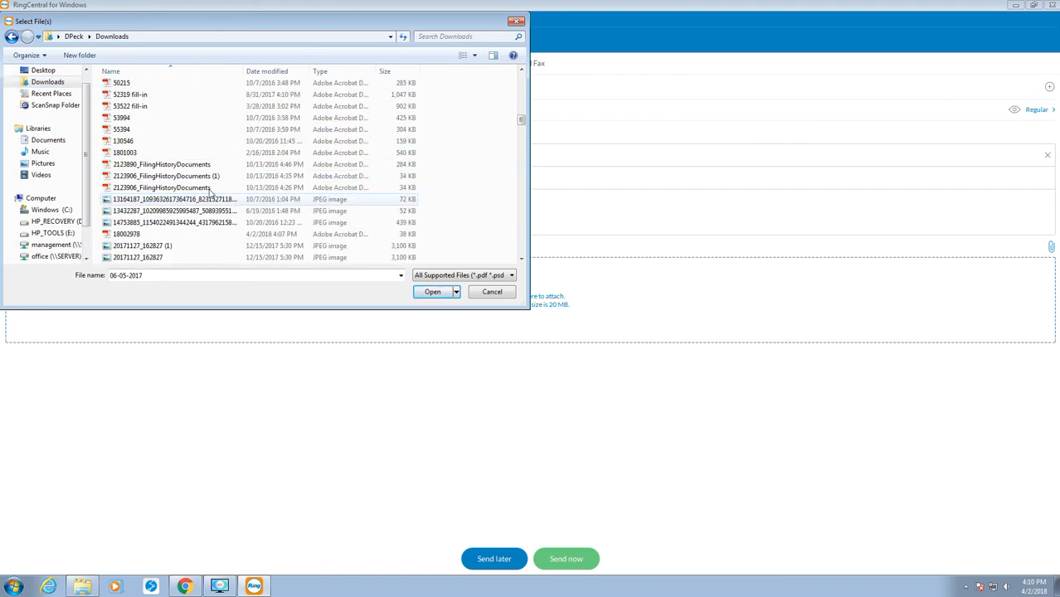
pyautogui.scroll(-2, 212, 195)
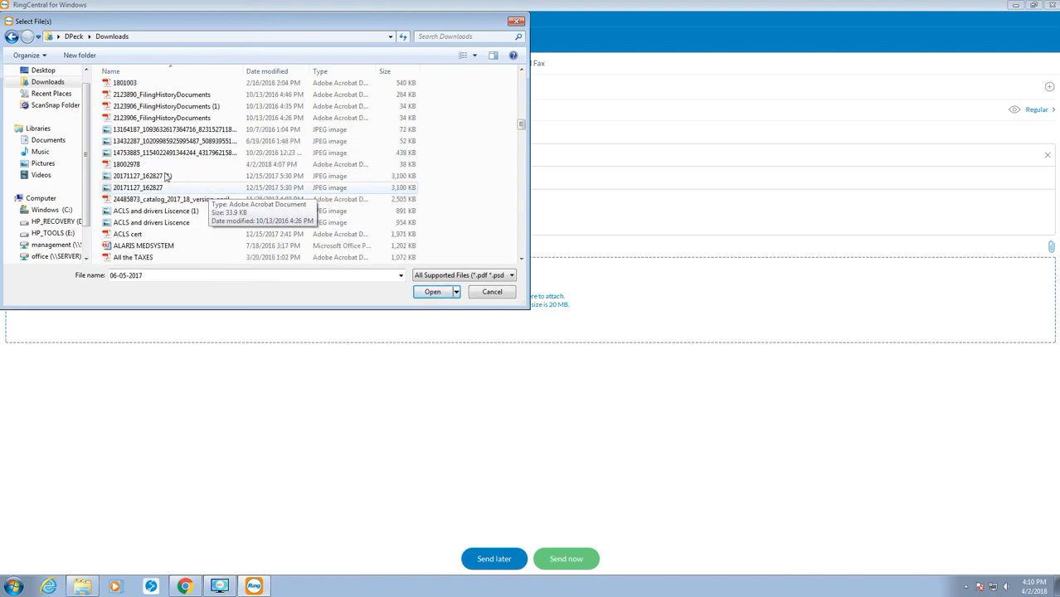
pyautogui.click(126, 164)
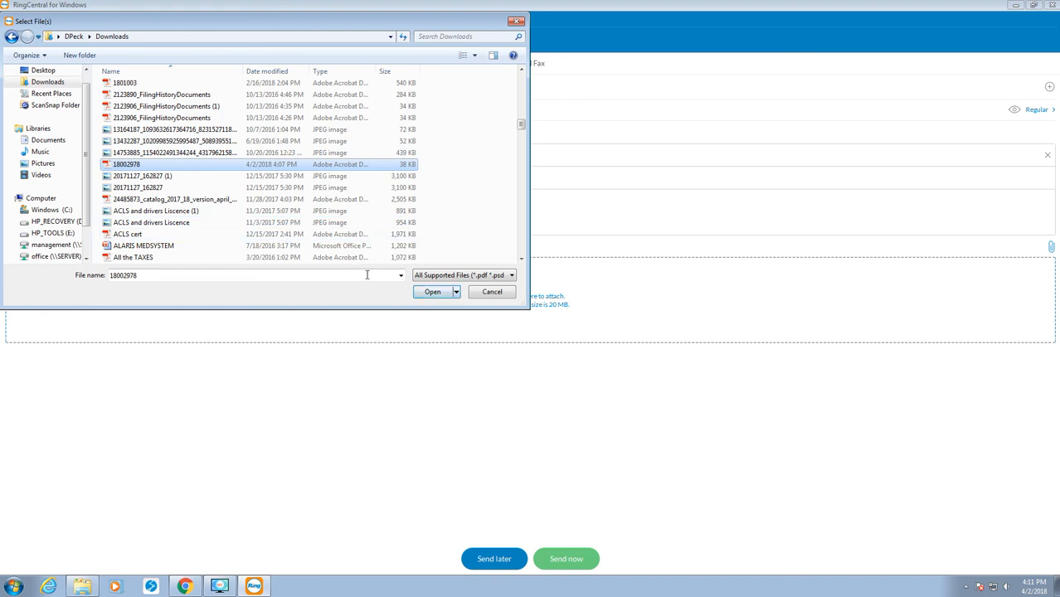
pyautogui.click(423, 293)
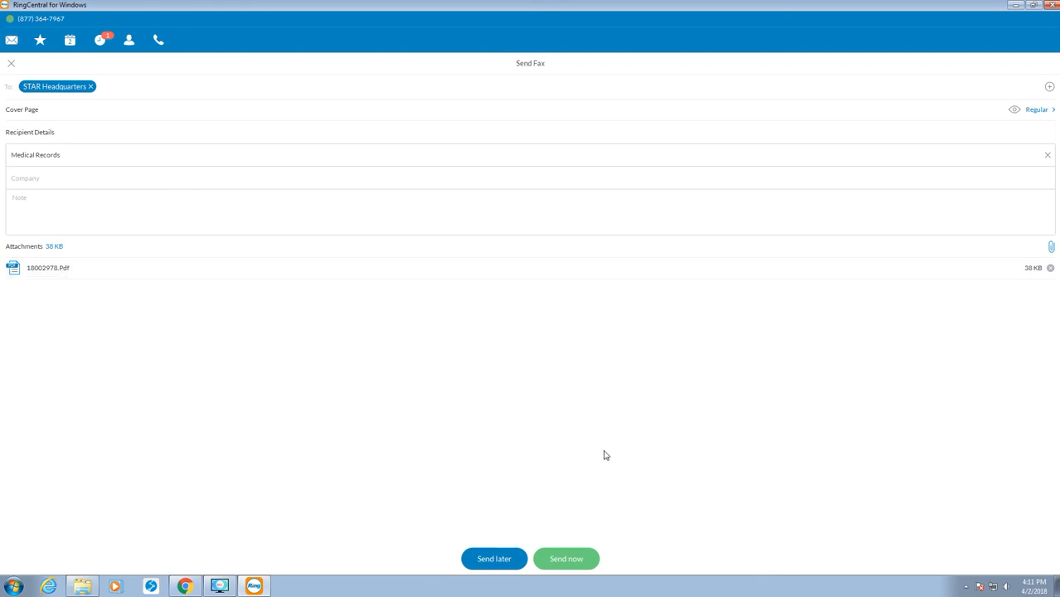
# Send the fax to STAR Headquarters now and minimize RingCentral.
pyautogui.click(569, 561)
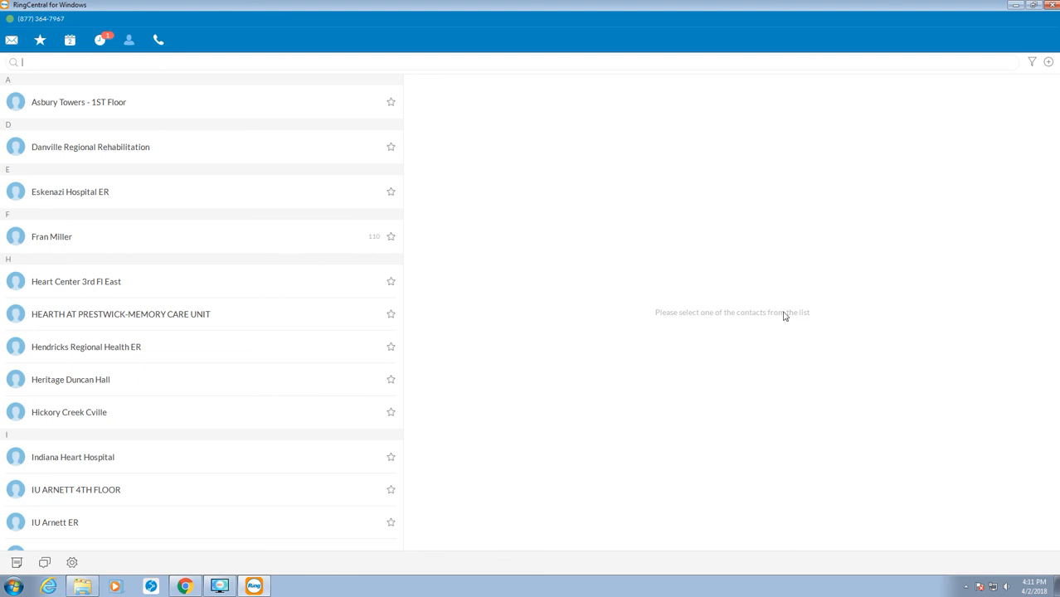
pyautogui.click(1016, 6)
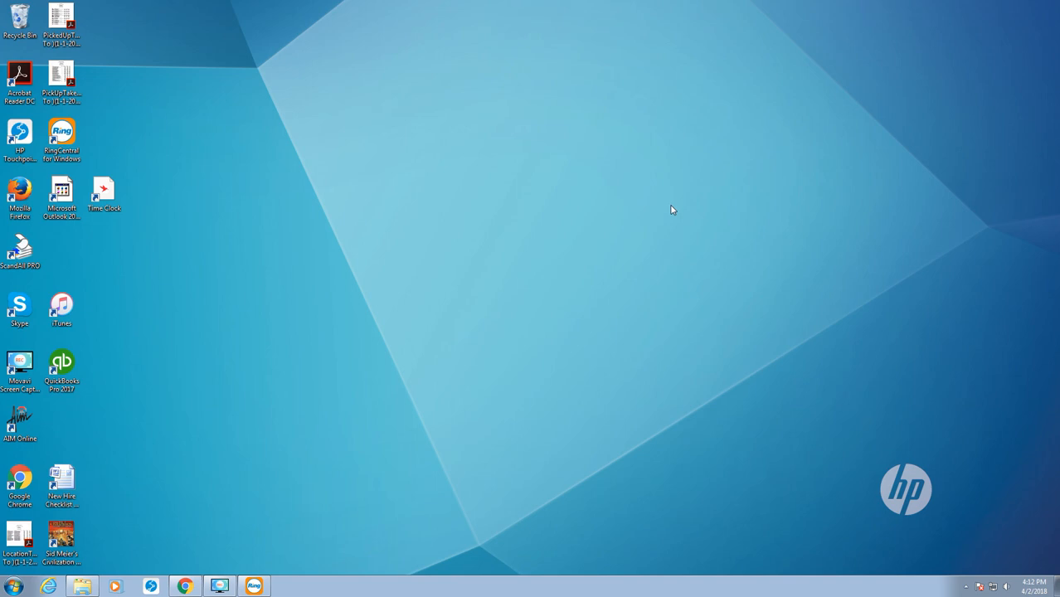
pyautogui.click(220, 587)
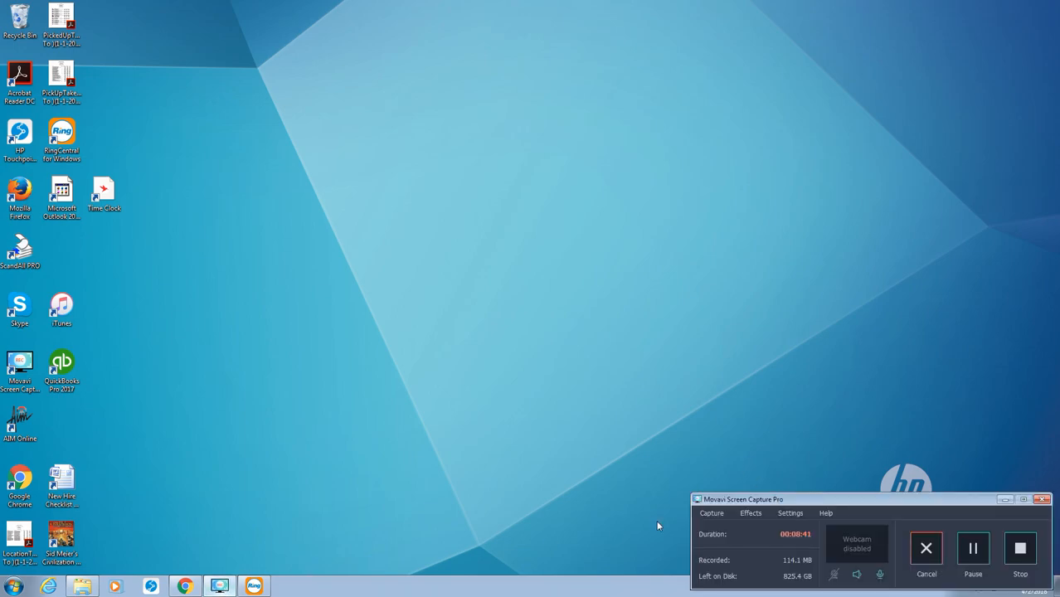